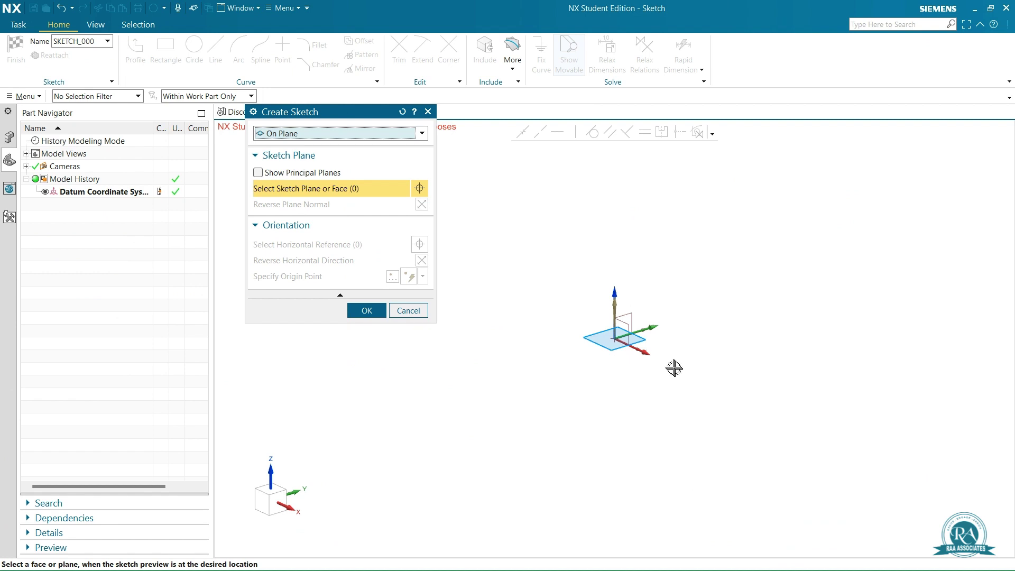
- Create a sketch on the XY plane and draw a closed stepped profile from the origin, with a sloped head top and a shank about 39 mm high
left_click(644, 337)
left_click(379, 311)
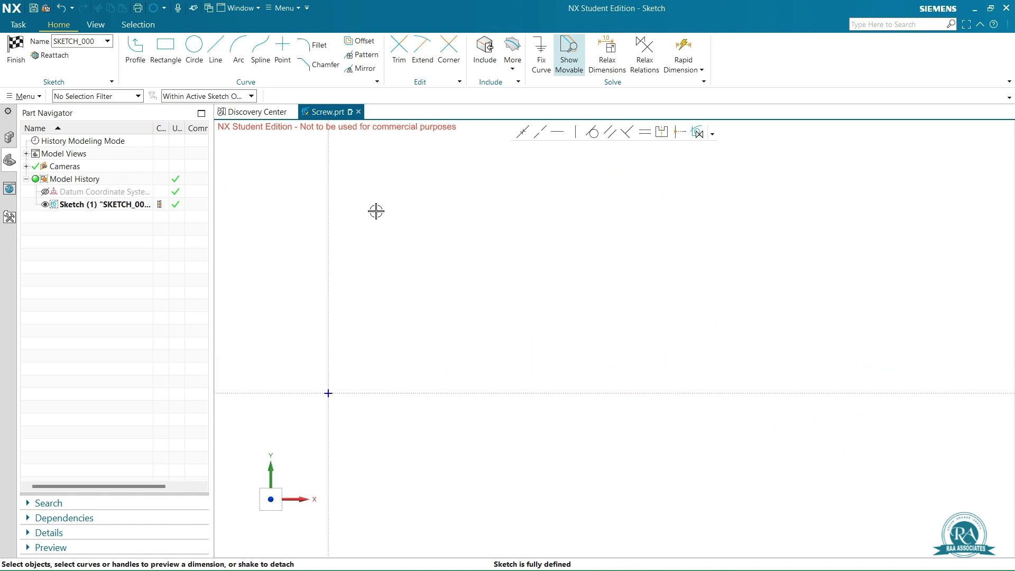
left_click(135, 52)
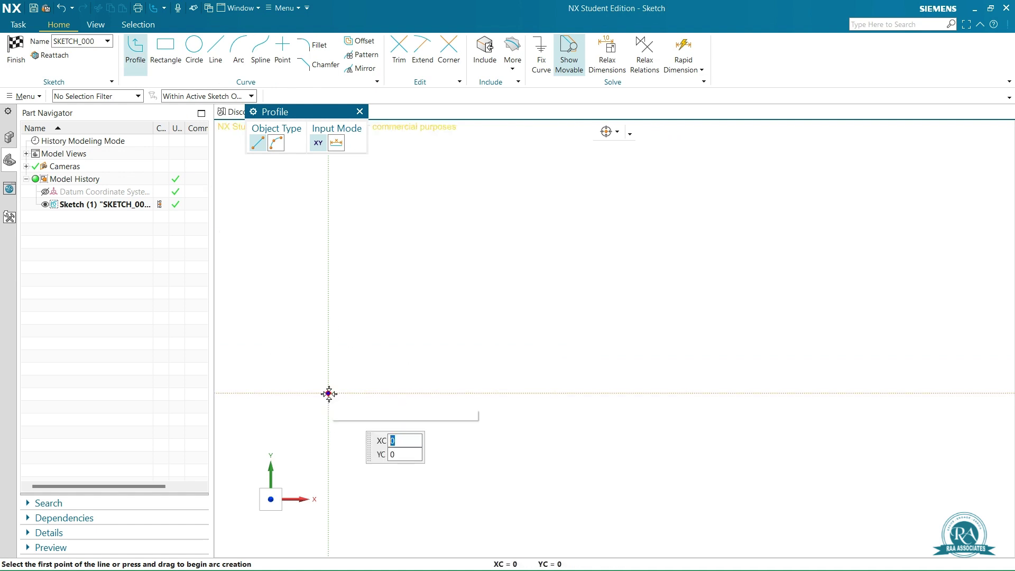
left_click(328, 393)
left_click(328, 314)
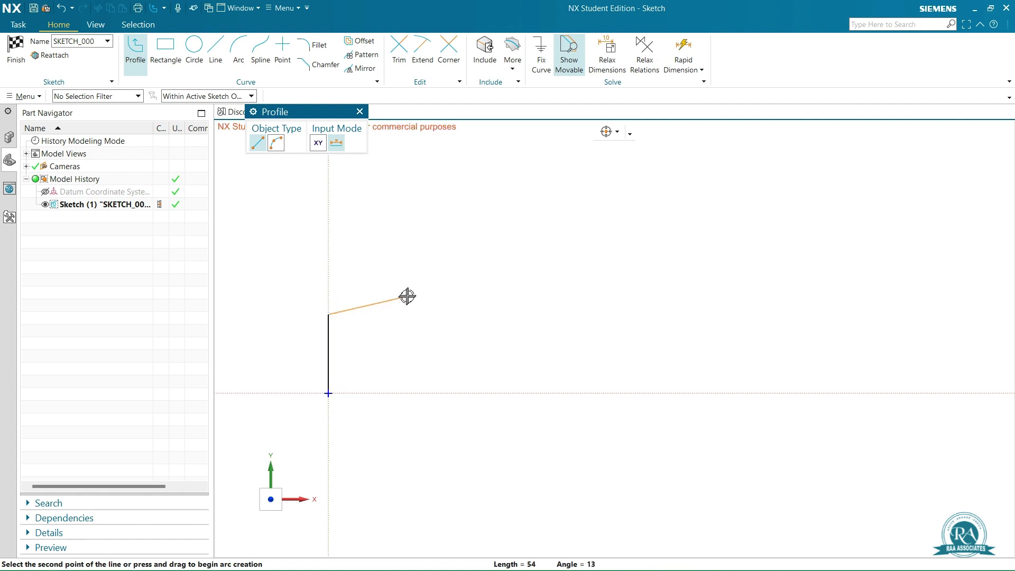
left_click(454, 335)
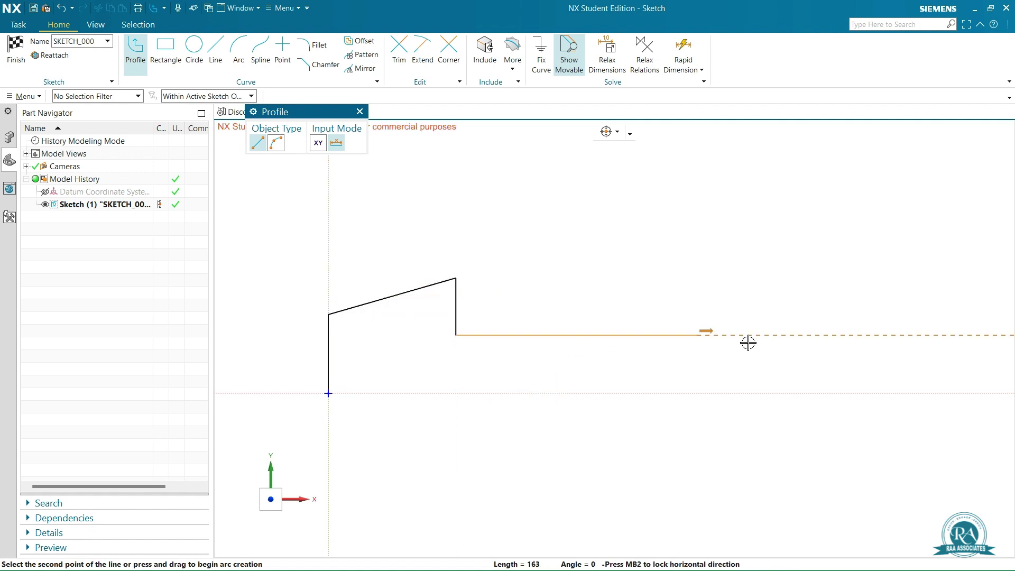
left_click(802, 335)
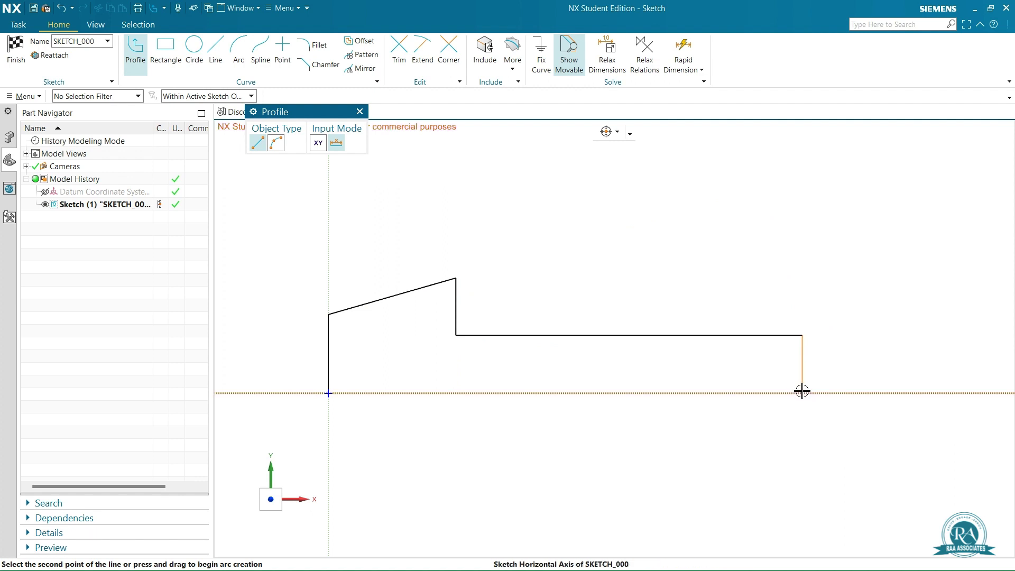
left_click(802, 393)
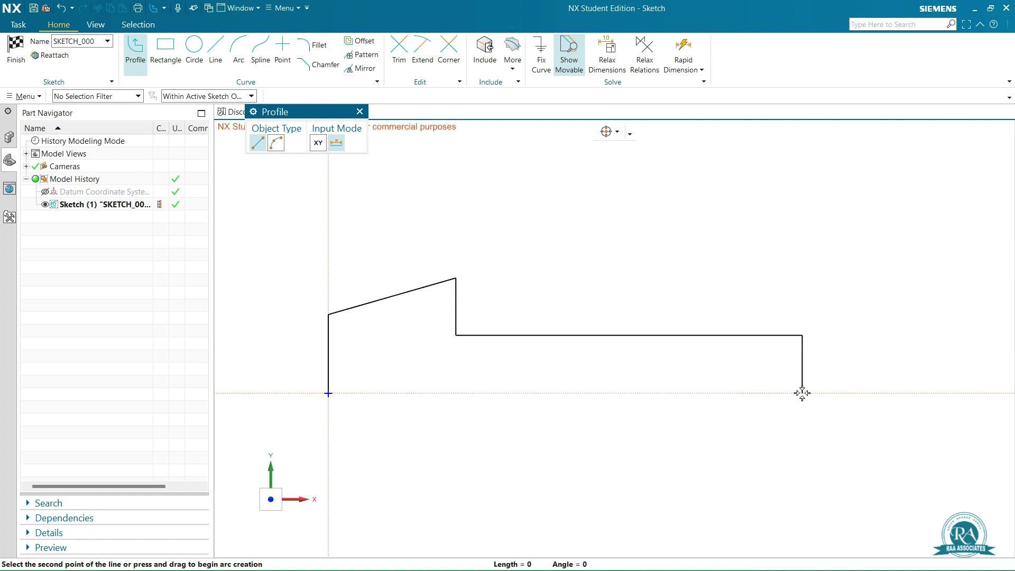
left_click(329, 393)
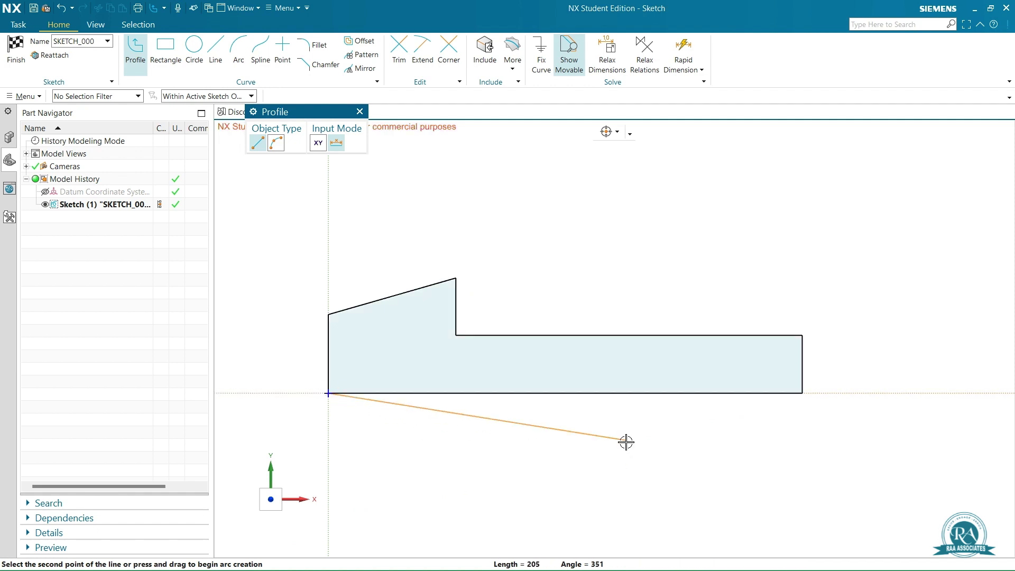
key("Escape")
key("Escape")
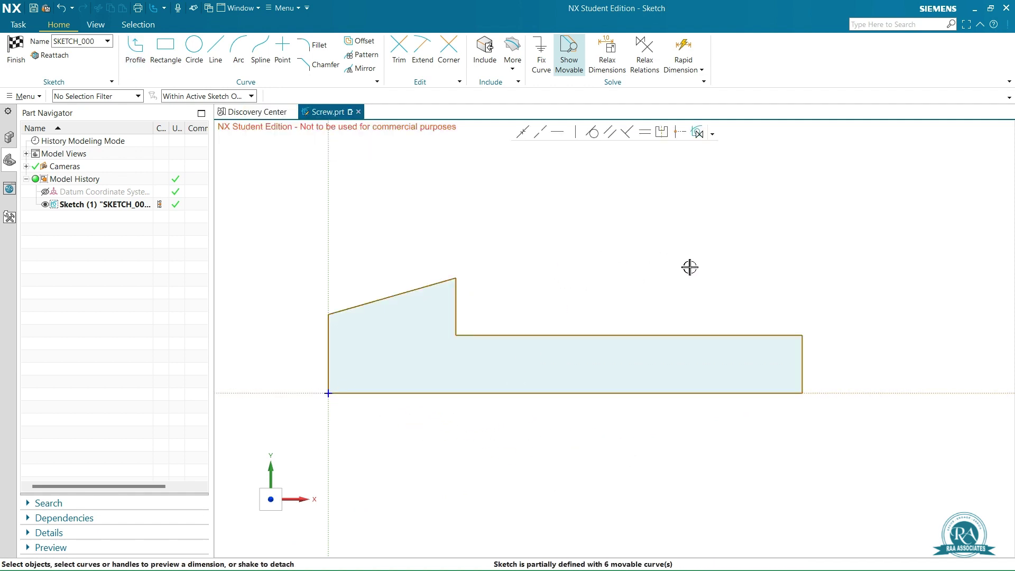
- Dimension the vertical end line of the shank and set its height to 10 mm
left_click(802, 365)
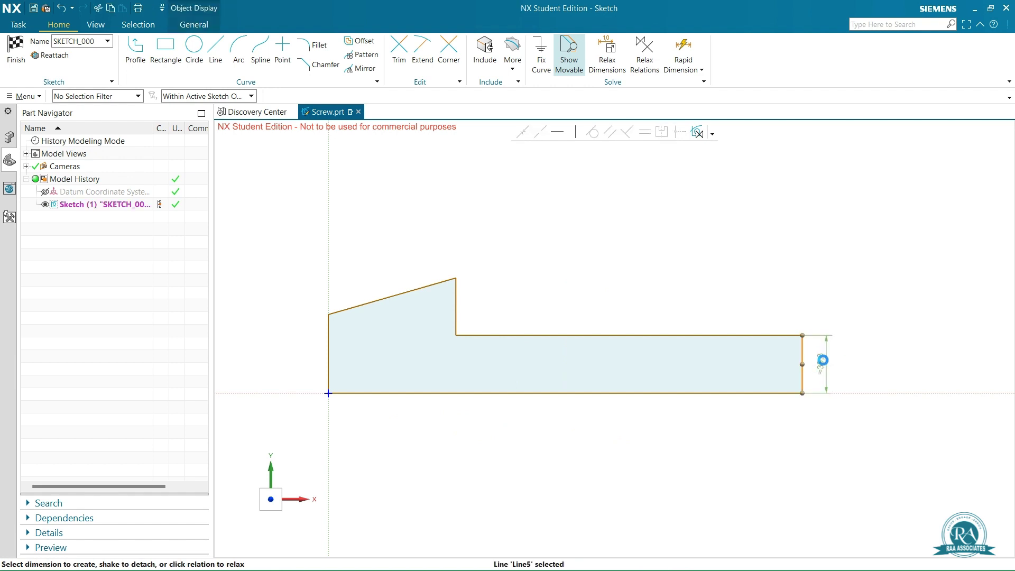
left_click(826, 361)
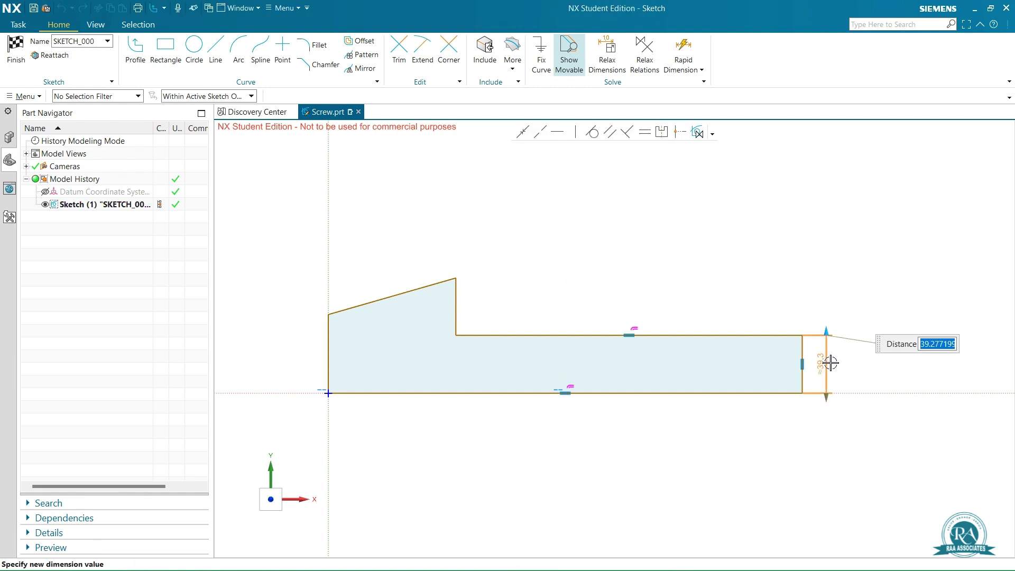
key("Return")
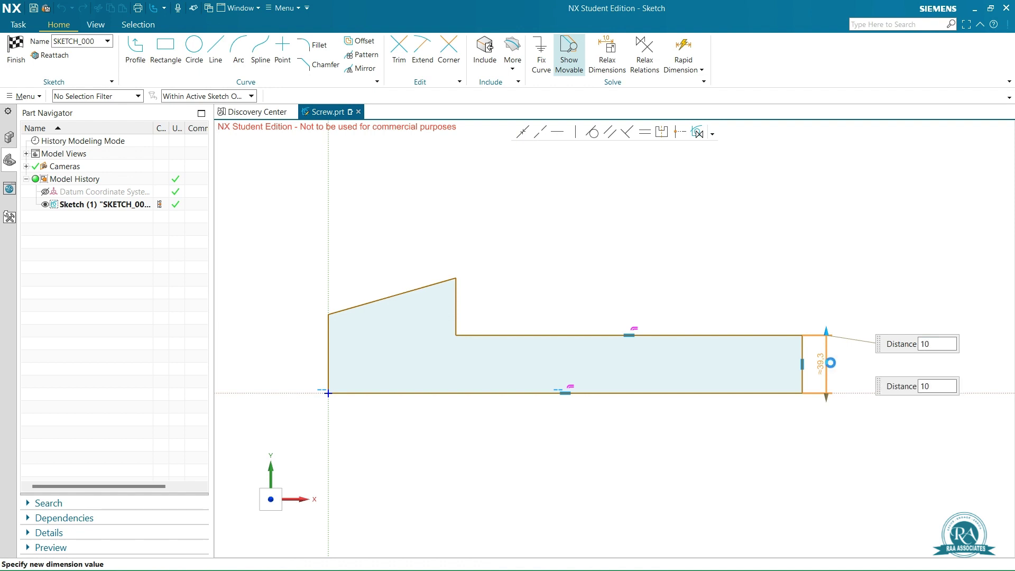
left_click(443, 309)
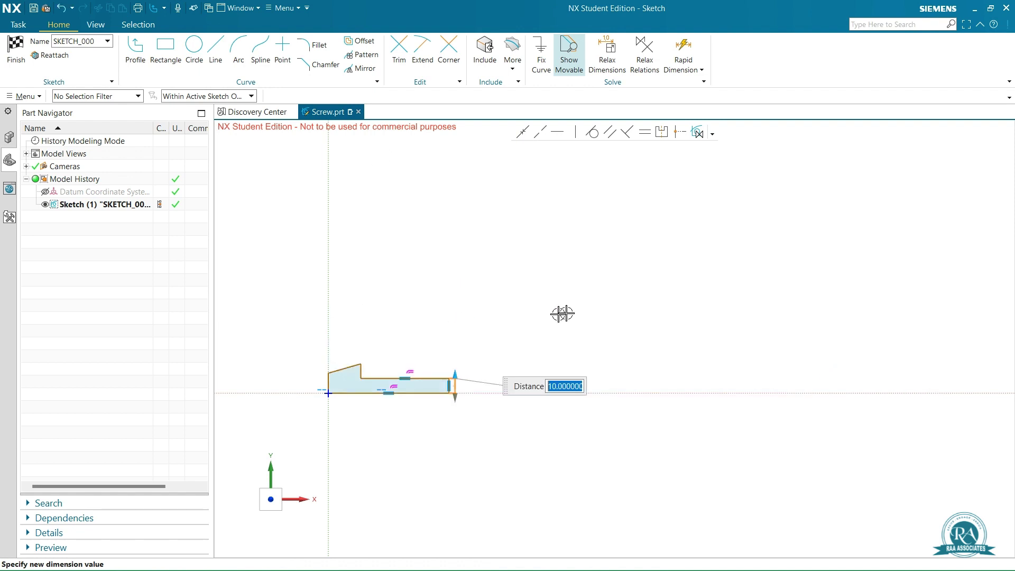
right_click(585, 297)
left_click(643, 374)
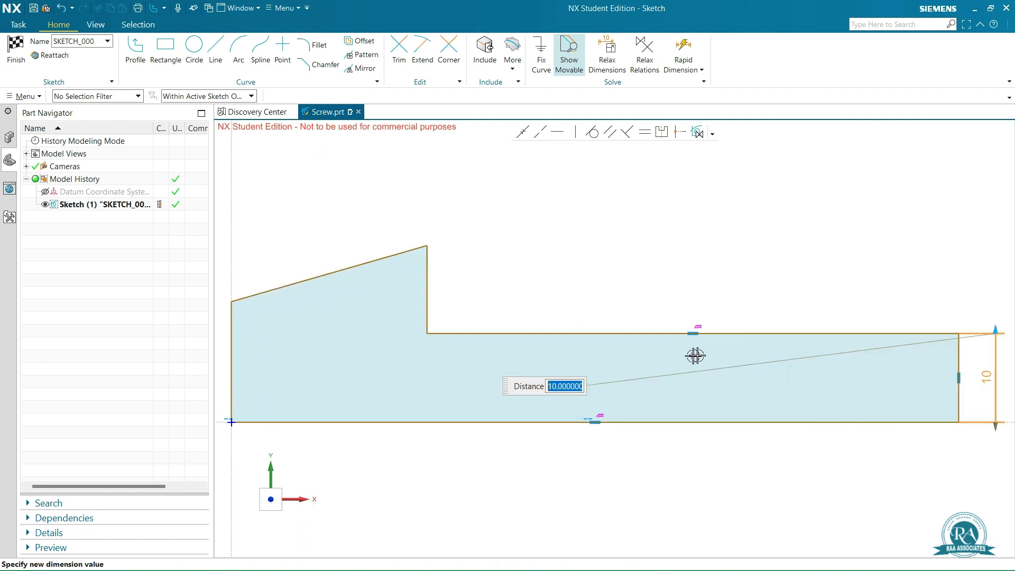
key("Escape")
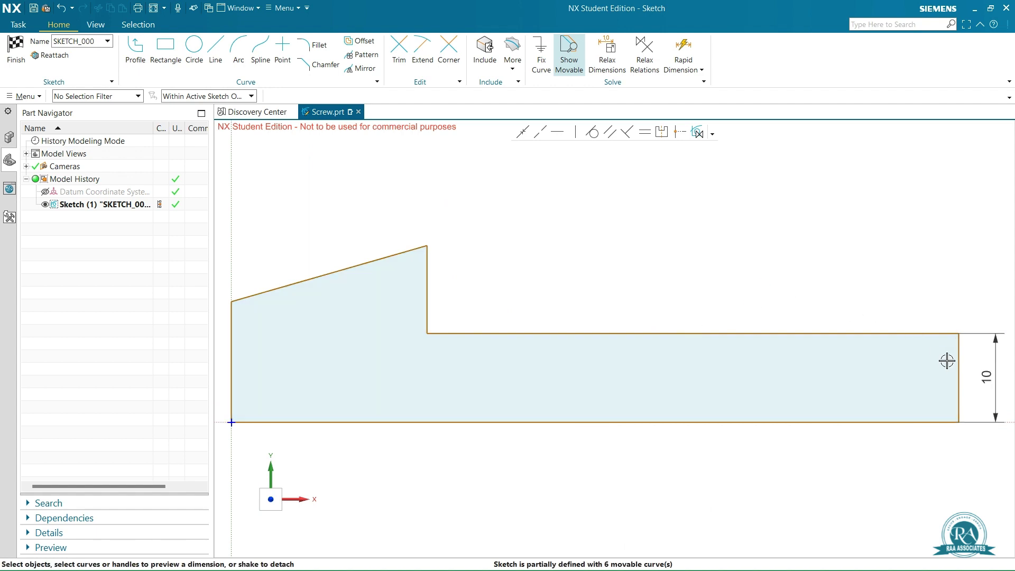
- Dimension the horizontal upper line of the shank and set its length to 38 mm
left_click(804, 334)
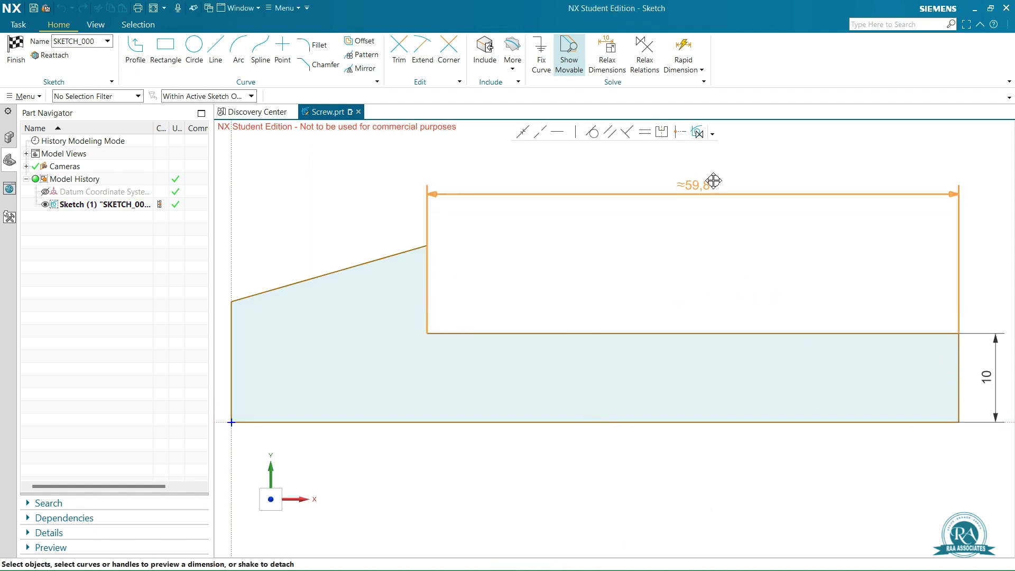
left_click(713, 180)
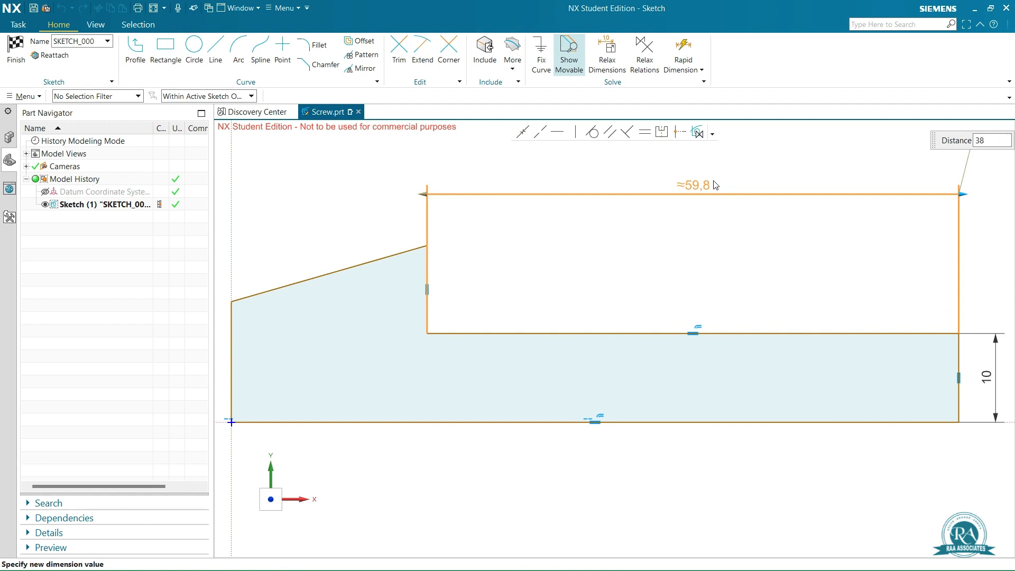
key("Return")
key("Escape")
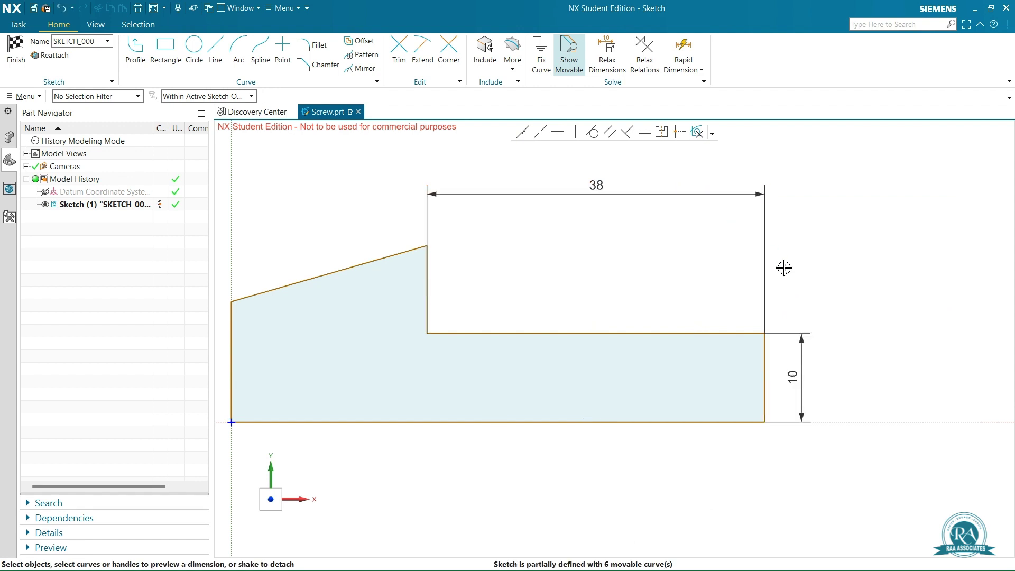
- Dimension the vertical distance from the base line to the head's highest corner and set it to 16 mm
scroll(436, 324, "down", 3)
left_click(383, 376)
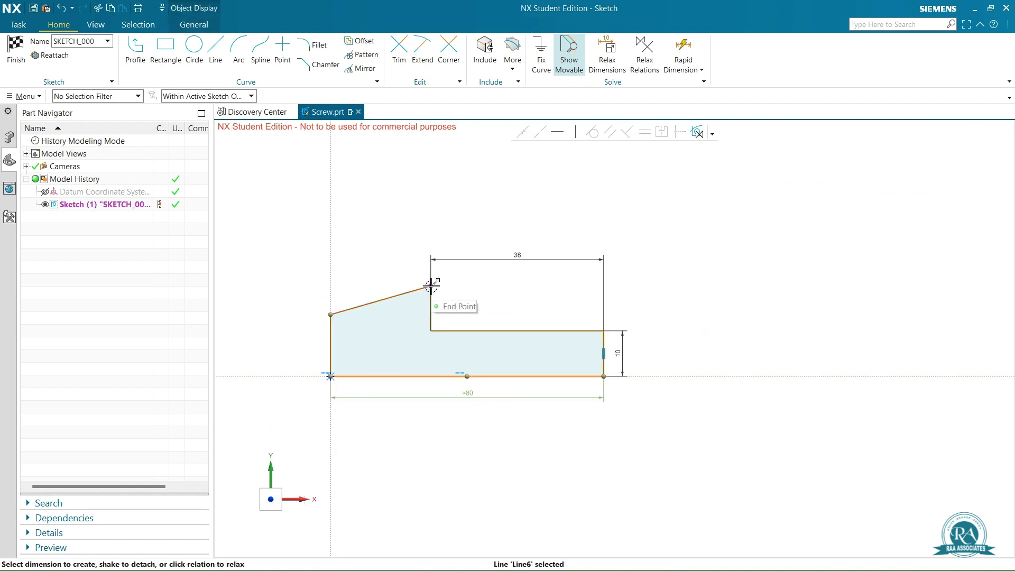
left_click(351, 301)
left_click(430, 287)
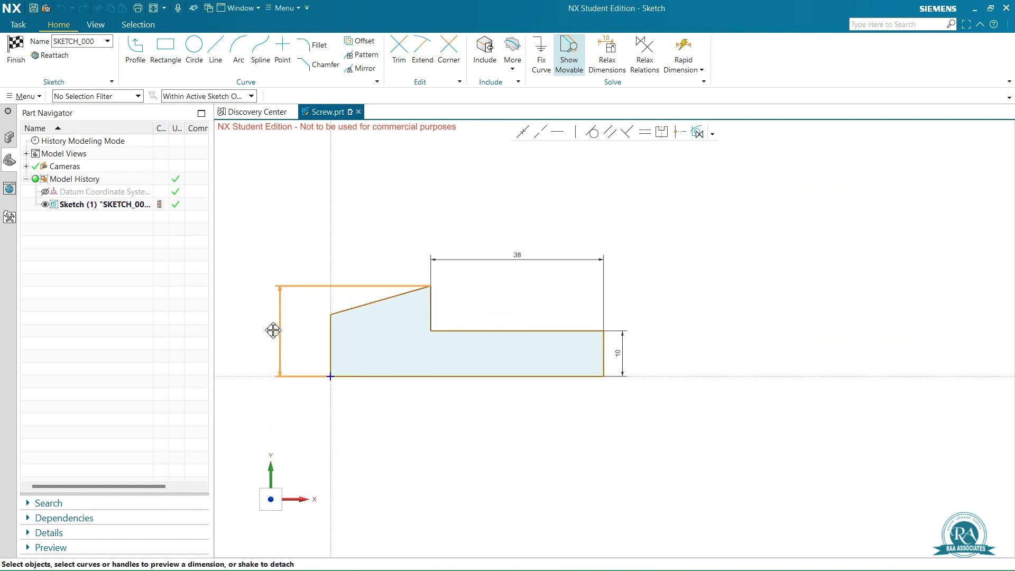
left_click(246, 362)
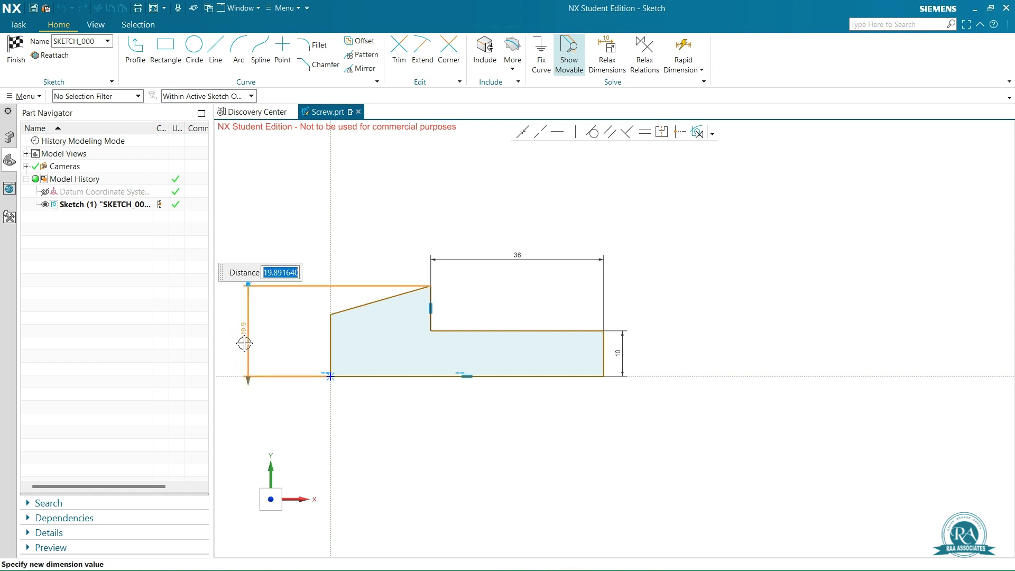
key("Return")
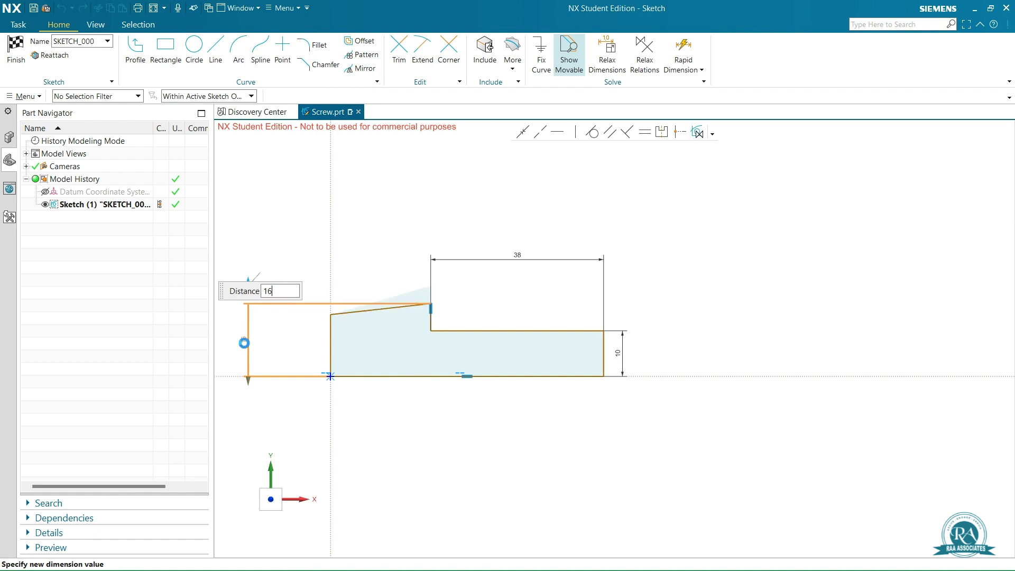
left_click(312, 335)
- Draw a horizontal line from the head's highest corner past the vertical axis and convert it to a reference line
scroll(324, 323, "up", 2)
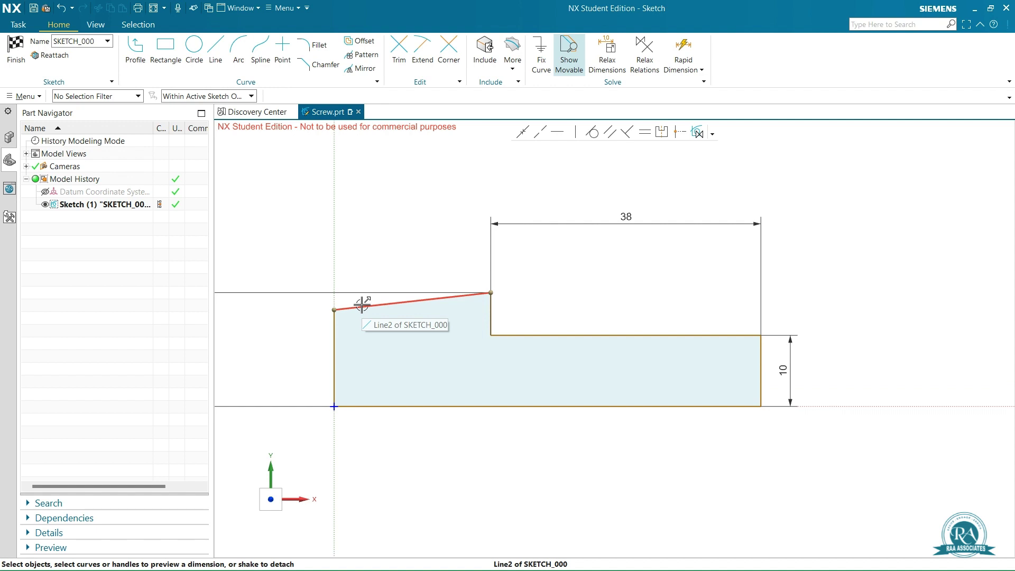
left_click(217, 44)
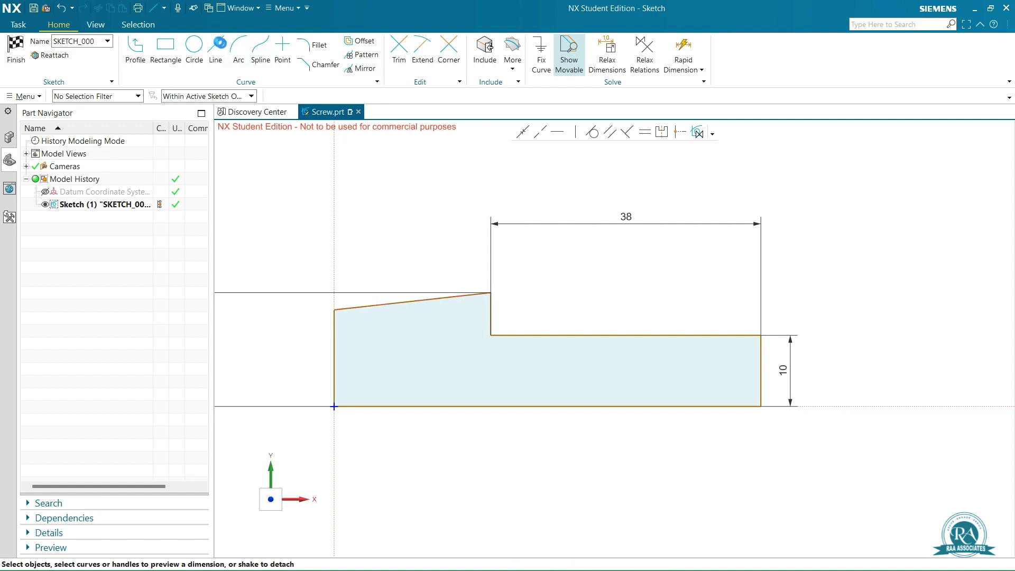
left_click(489, 292)
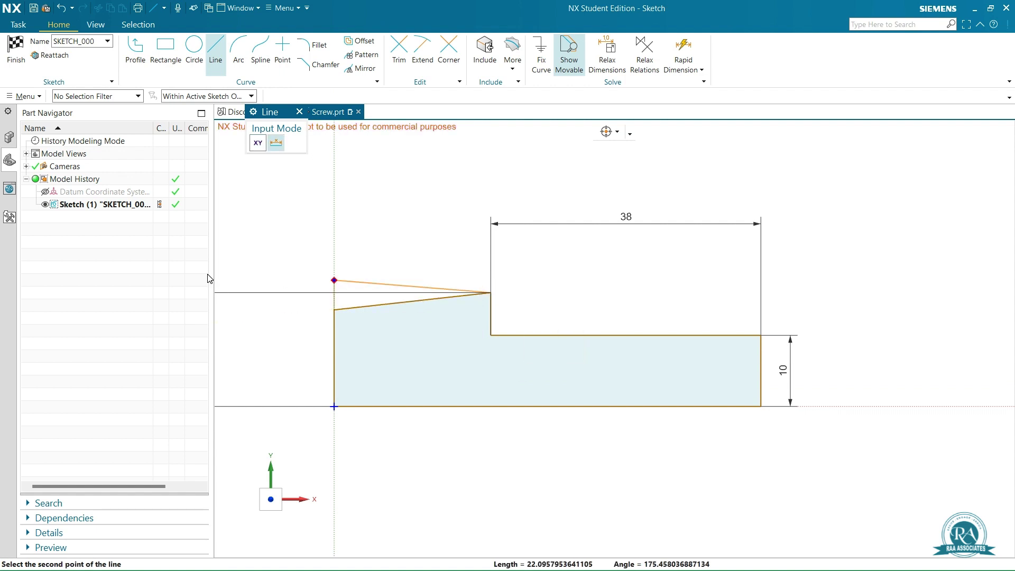
left_click(274, 290)
key("Escape")
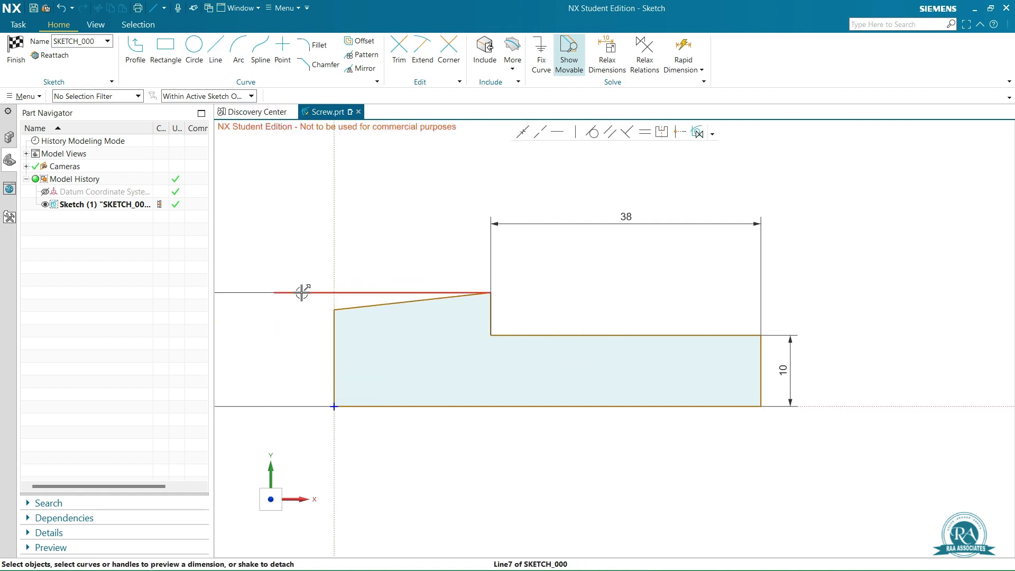
right_click(302, 291)
left_click(313, 280)
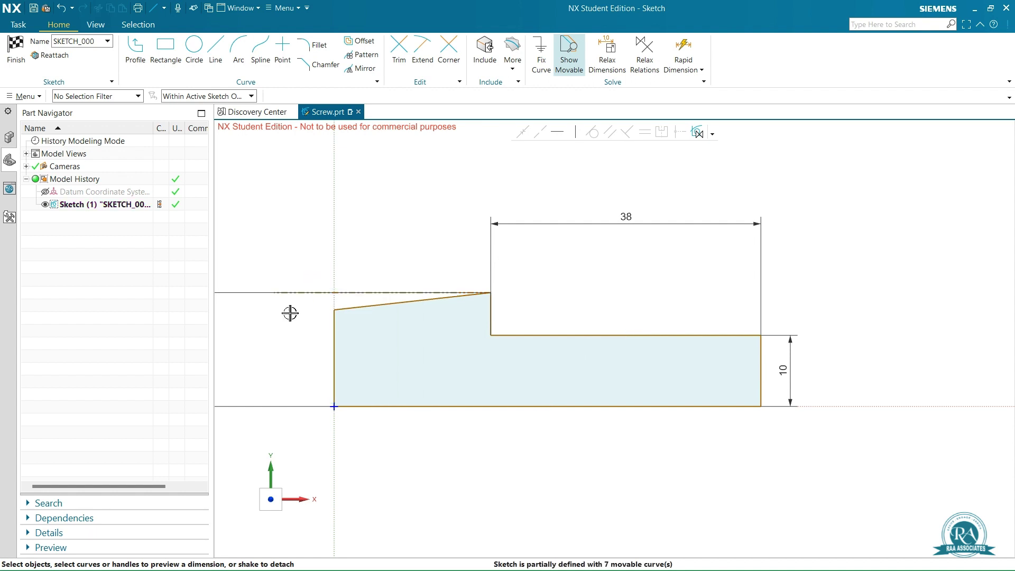
- Dimension the angle between the horizontal reference line and the head's sloped line and set it to 5°
left_click(357, 292)
left_click(348, 303)
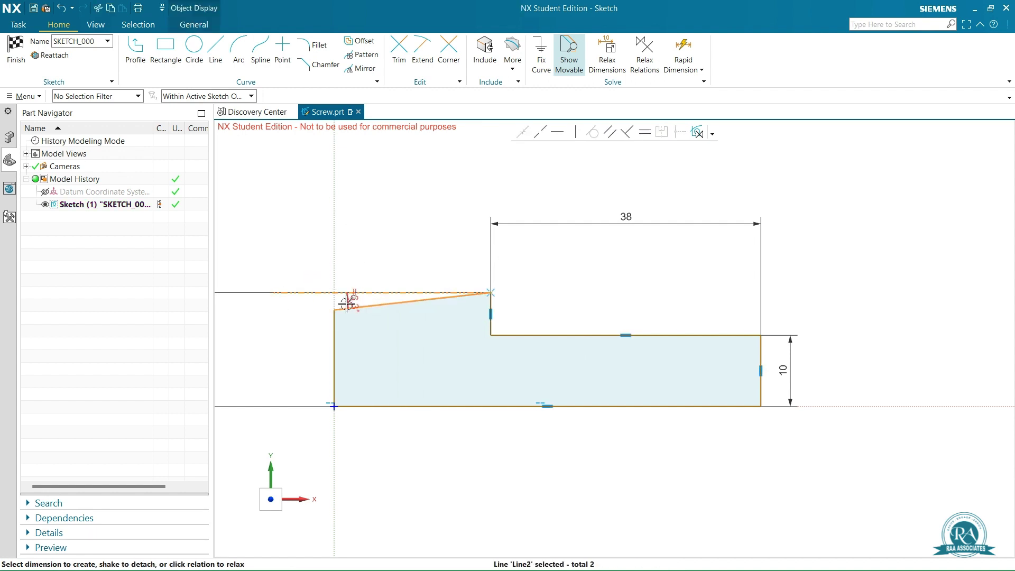
left_click(286, 309)
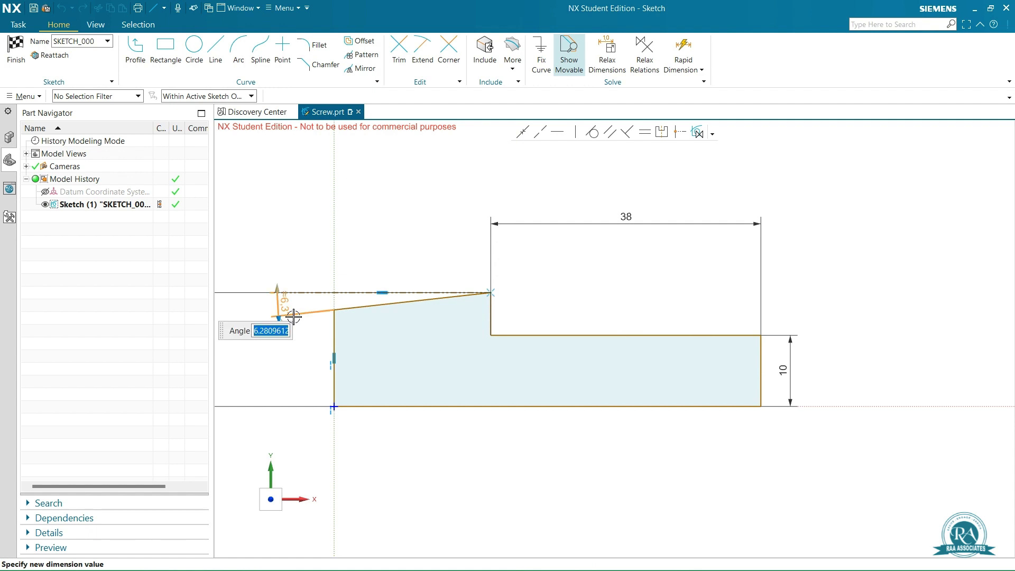
key("Return")
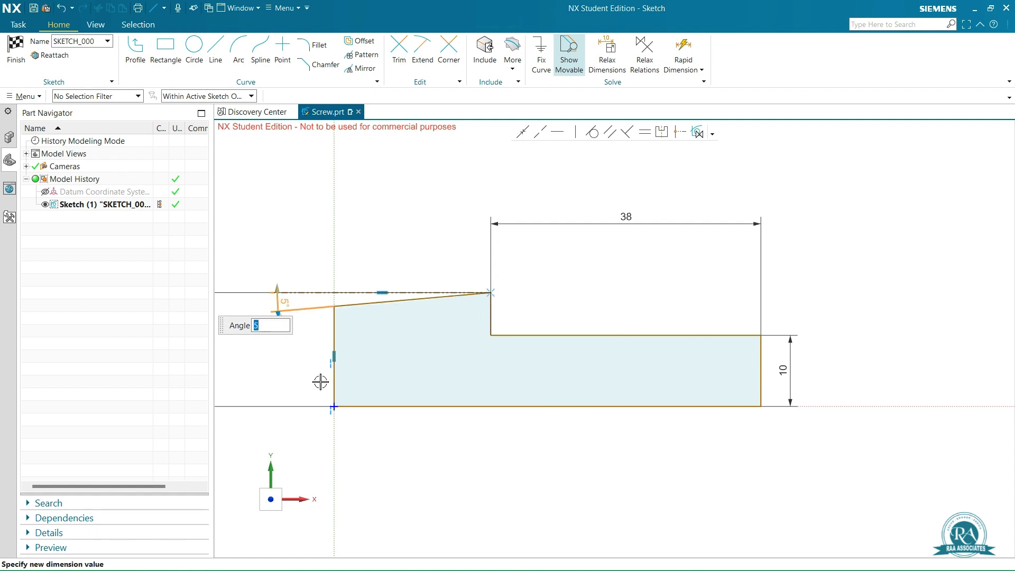
left_click(297, 352)
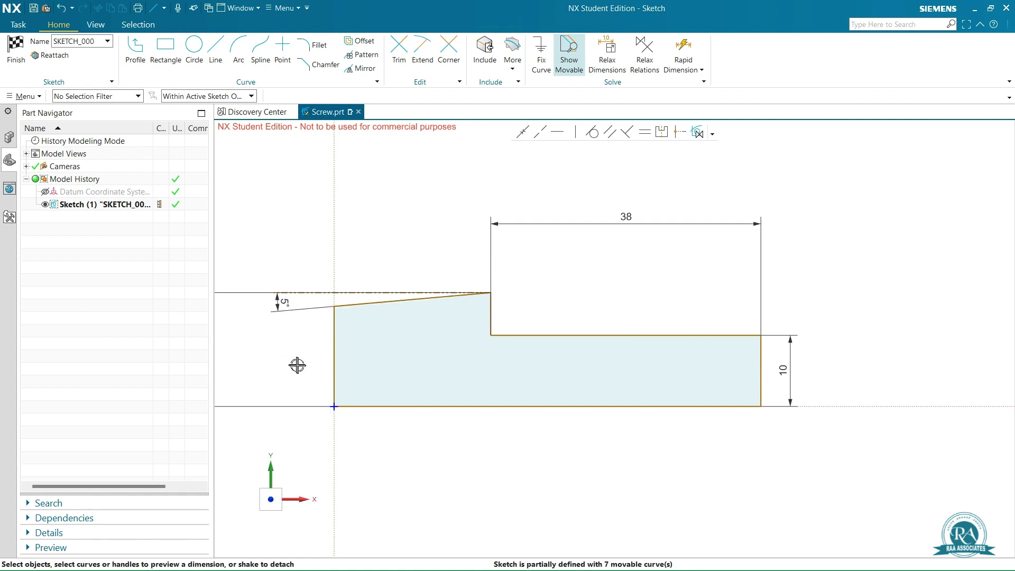
- Dimension the horizontal distance between the head's two vertical lines and set the head length to 12 mm
left_click(338, 366)
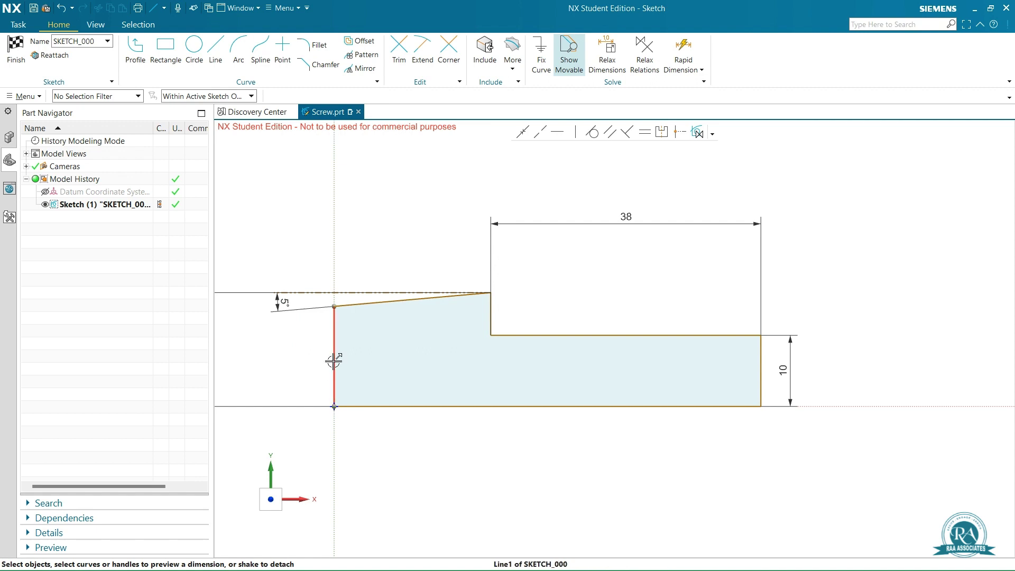
left_click(492, 319)
left_click_drag(418, 326, 408, 220)
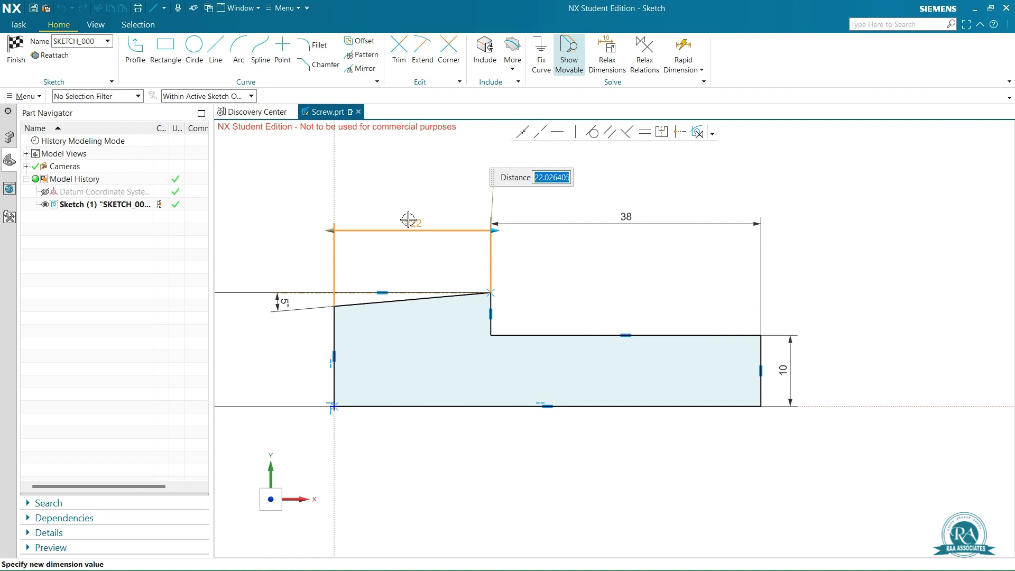
key("Return")
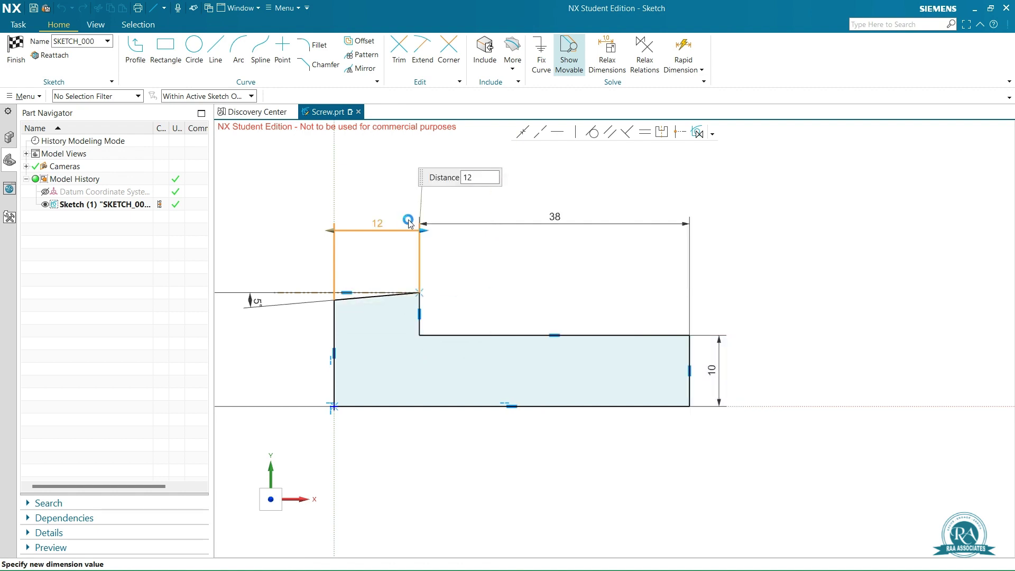
key("Escape")
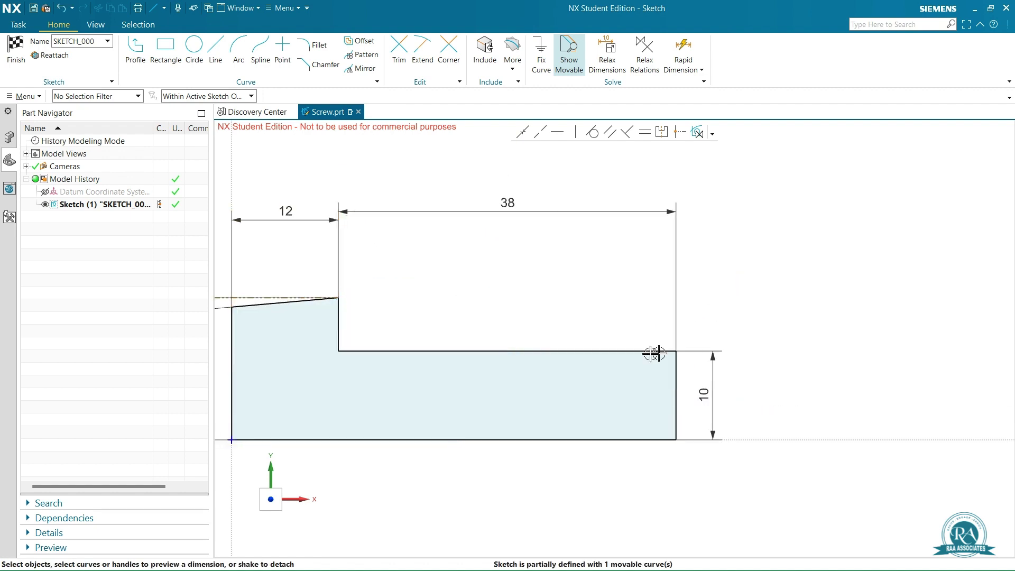
scroll(654, 351, "down", 4)
scroll(566, 396, "up", 2)
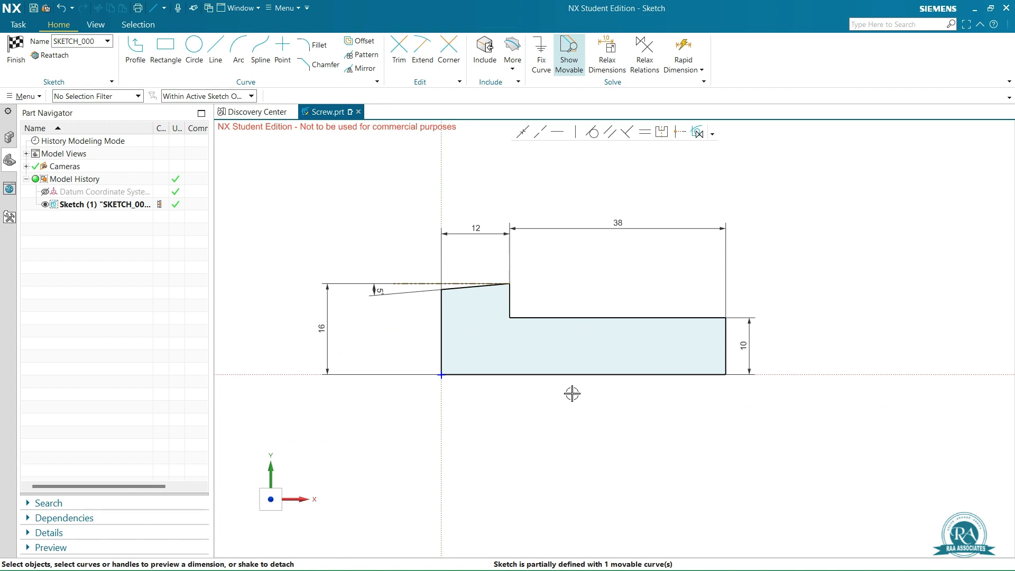
- Finish the sketch and revolve the half-profile 360° about its base line into a solid screw body
scroll(572, 394, "up", 1)
right_click(569, 406)
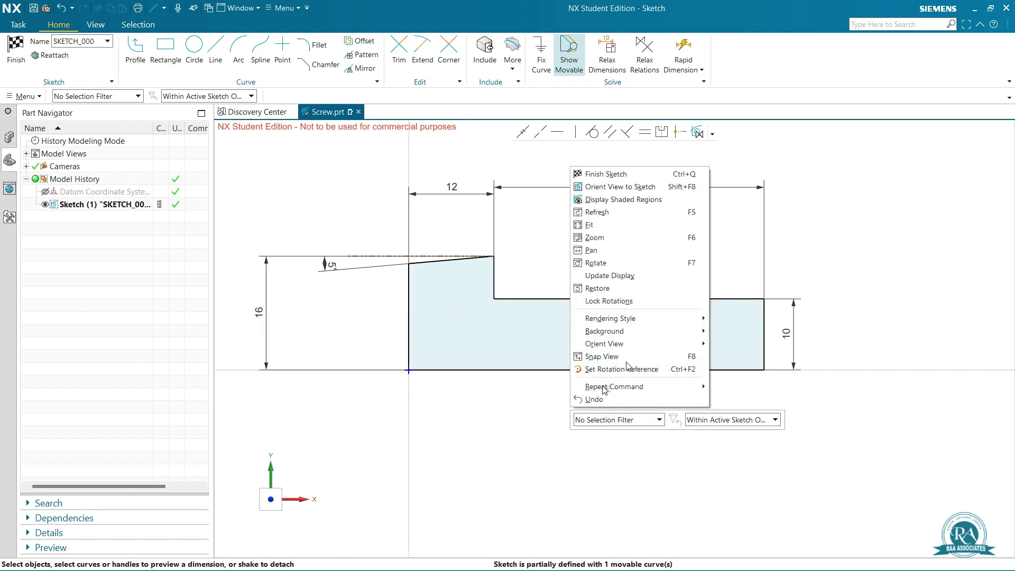
left_click(636, 175)
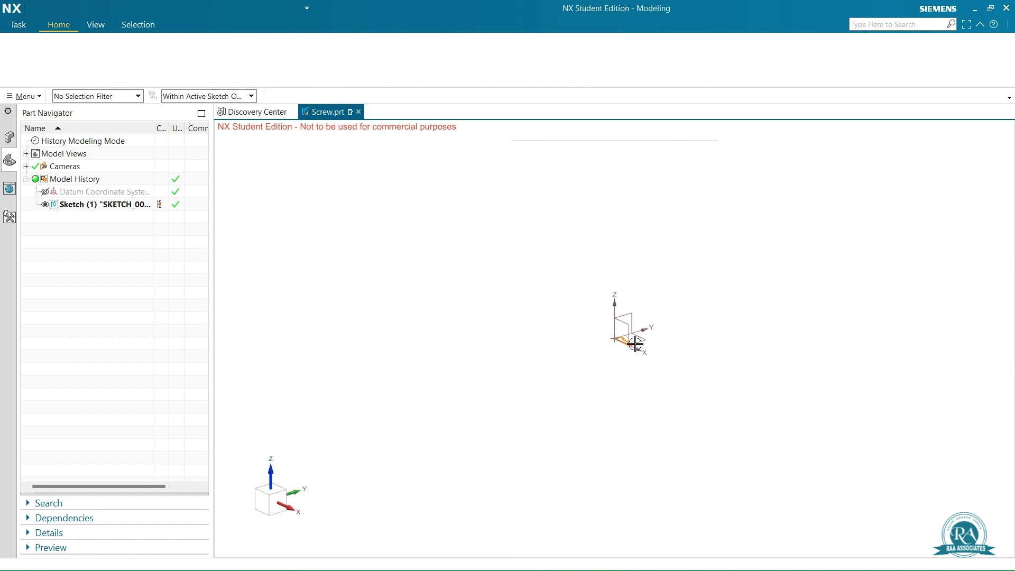
scroll(628, 339, "up", 3)
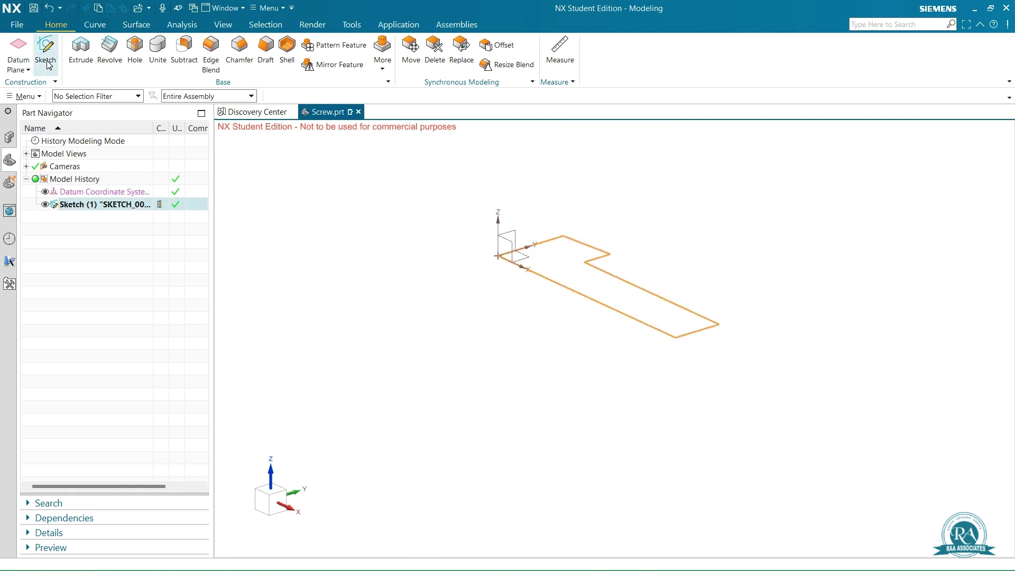
left_click(113, 47)
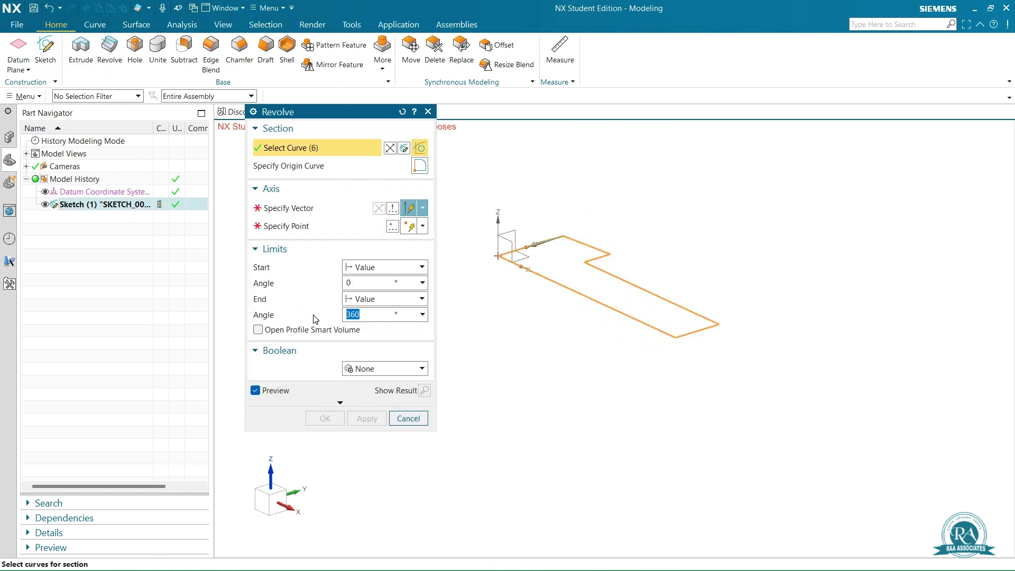
left_click(347, 214)
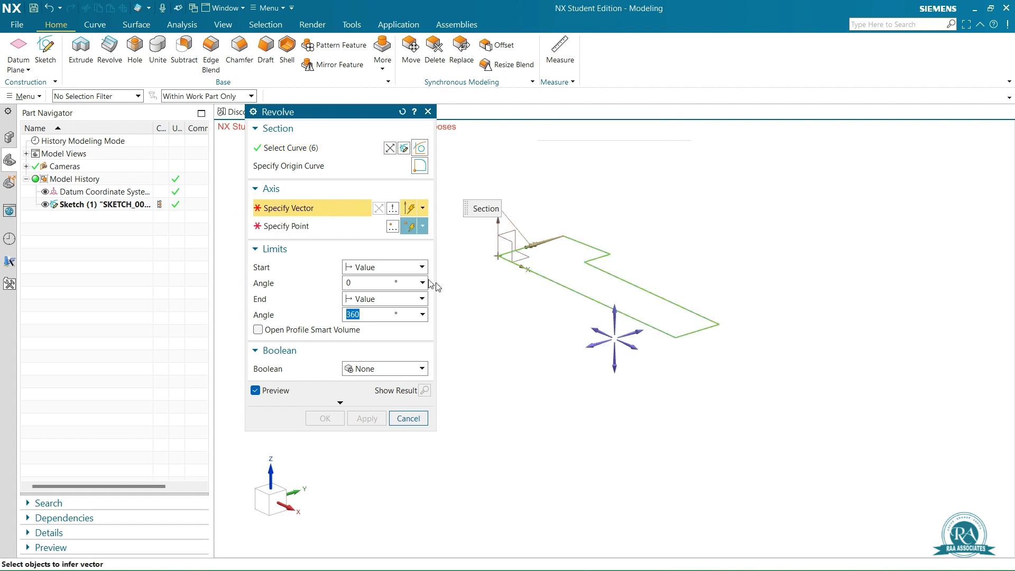
left_click(577, 288)
left_click(320, 419)
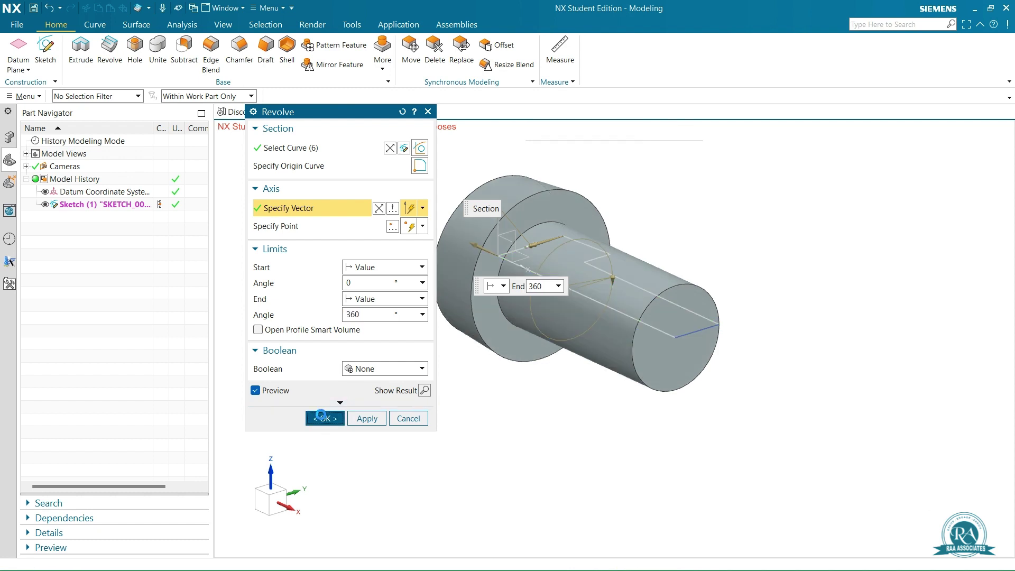
- Hide the half-profile sketch and create a new sketch on the XZ plane of the datum coordinate system
middle_click_drag(679, 296, 613, 397)
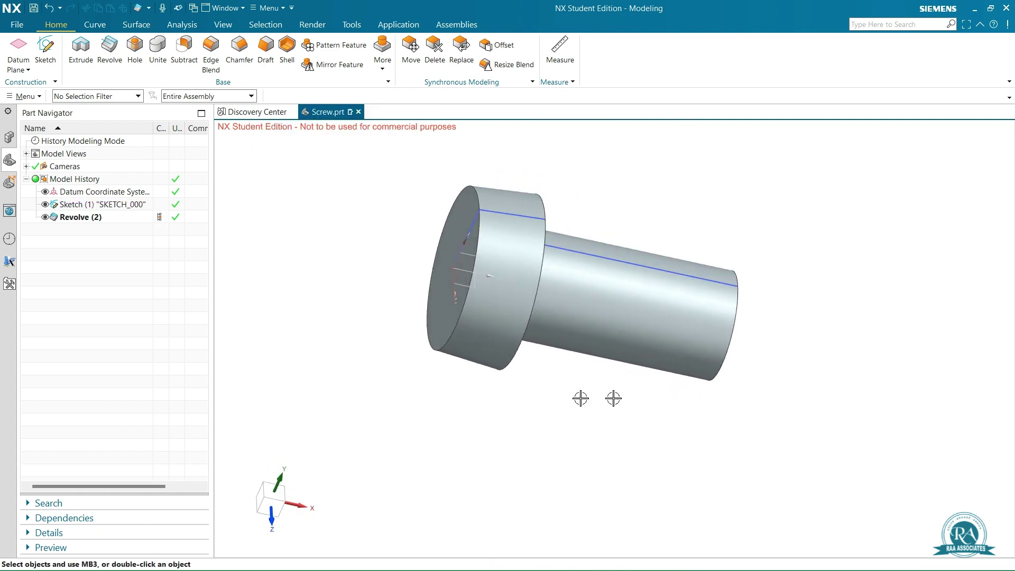
left_click(45, 205)
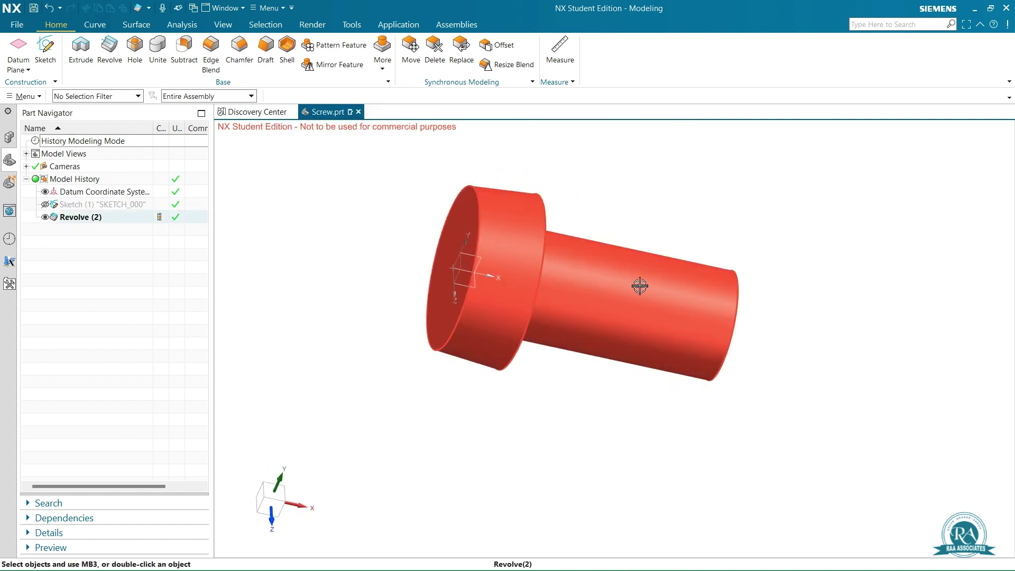
left_click(45, 49)
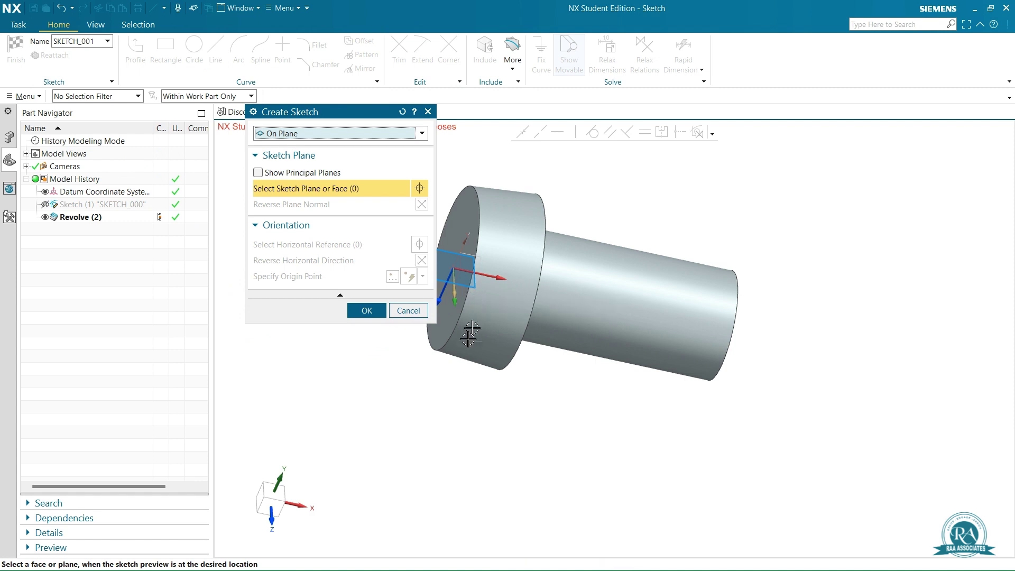
middle_click_drag(464, 380, 501, 406)
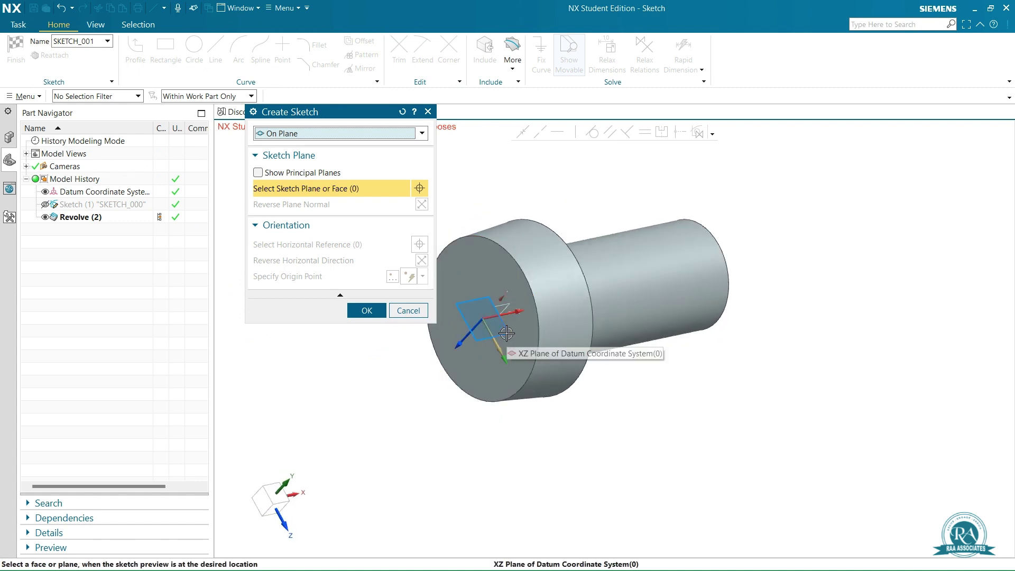
left_click(506, 333)
left_click(367, 310)
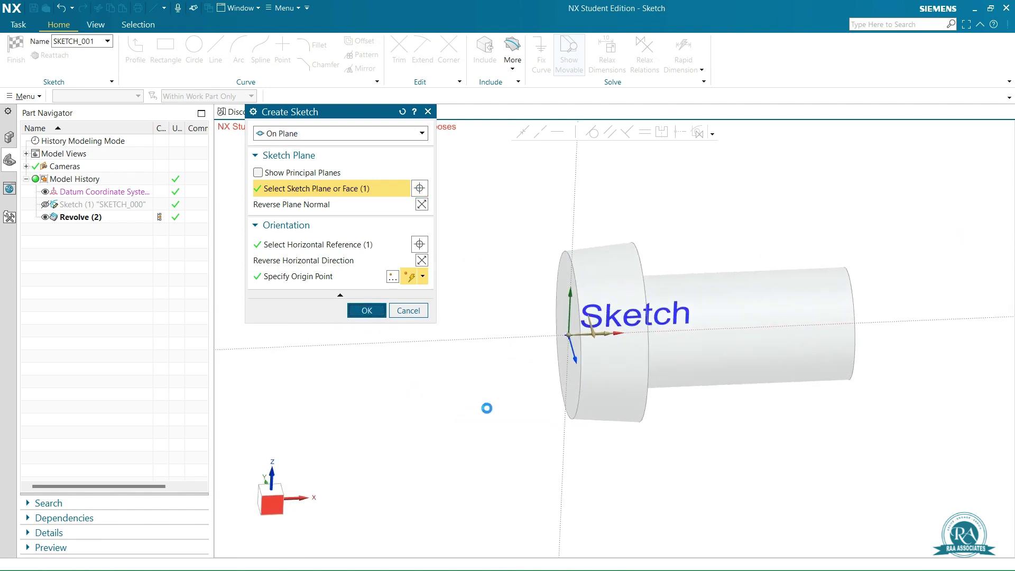
- Draw a rectangle that starts on the head's end face, straddles the horizontal axis and extends into the head
scroll(672, 330, "up", 5)
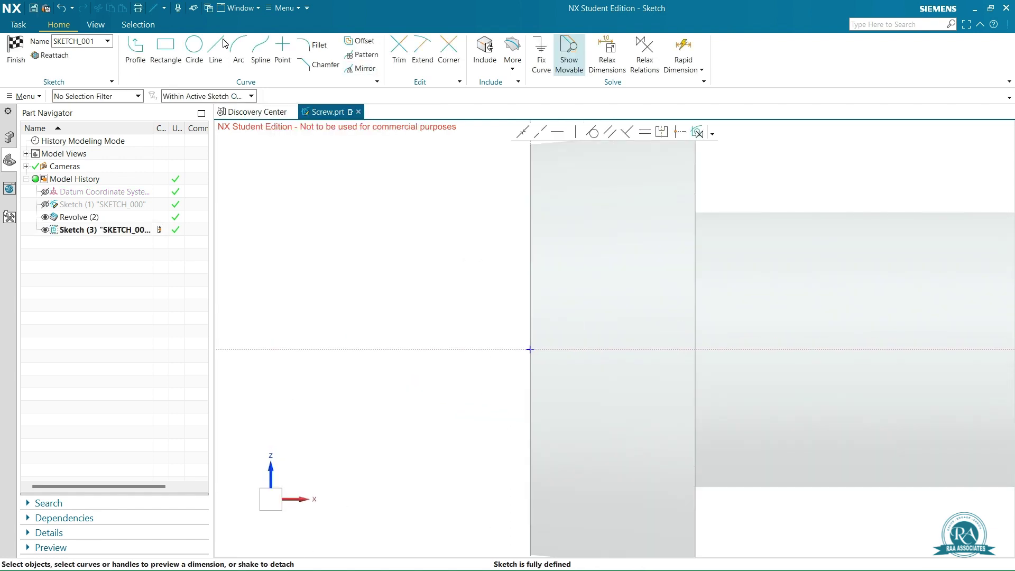
left_click(165, 48)
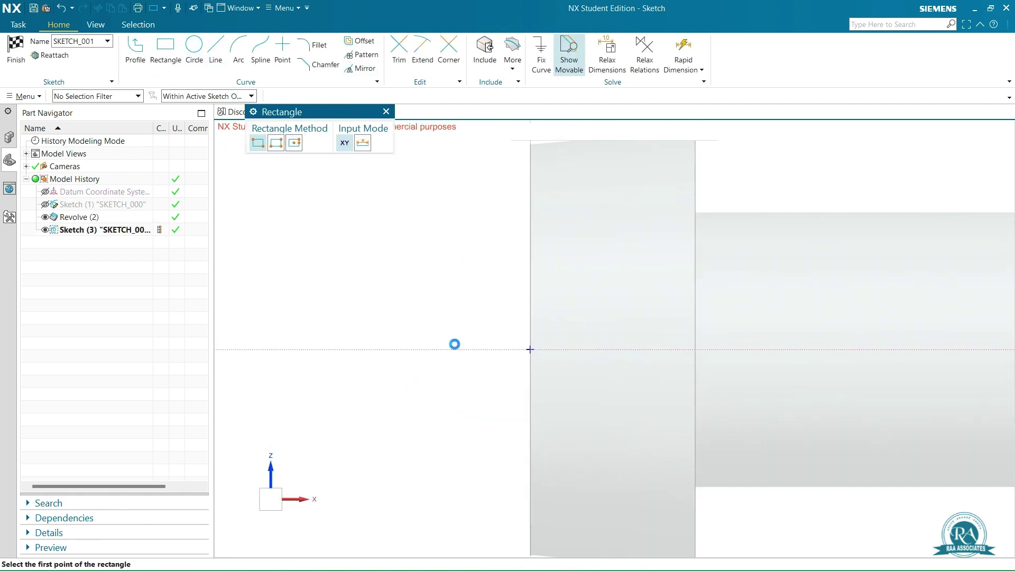
left_click(529, 314)
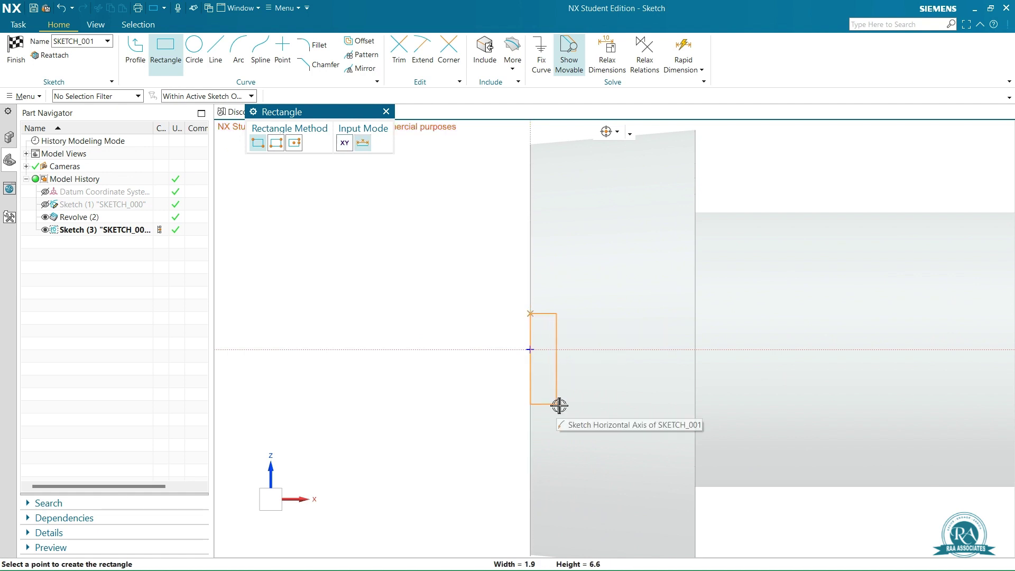
left_click(646, 392)
key("Escape")
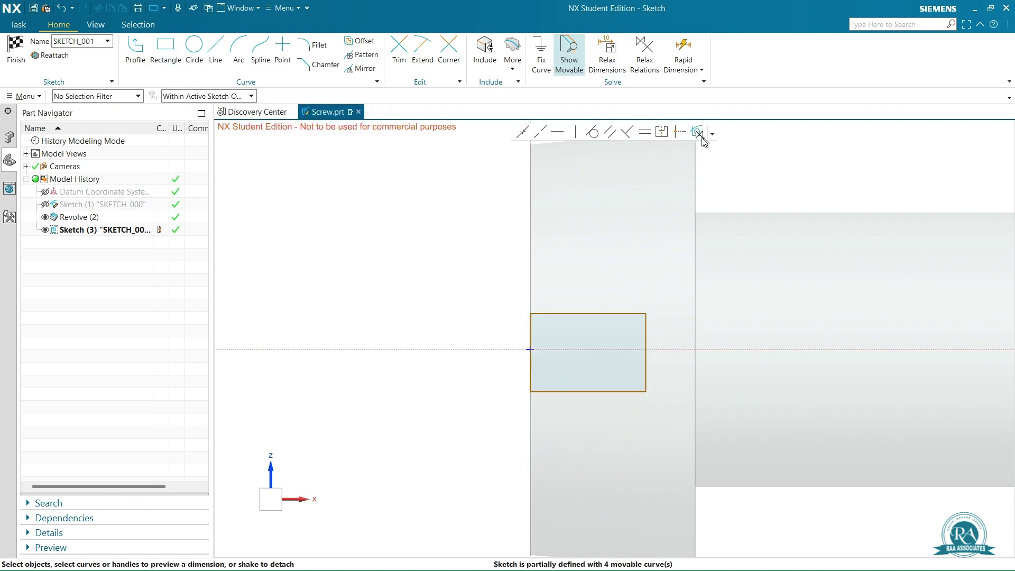
- Make the rectangle's upper and lower edges symmetric about the sketch's horizontal axis
left_click(661, 131)
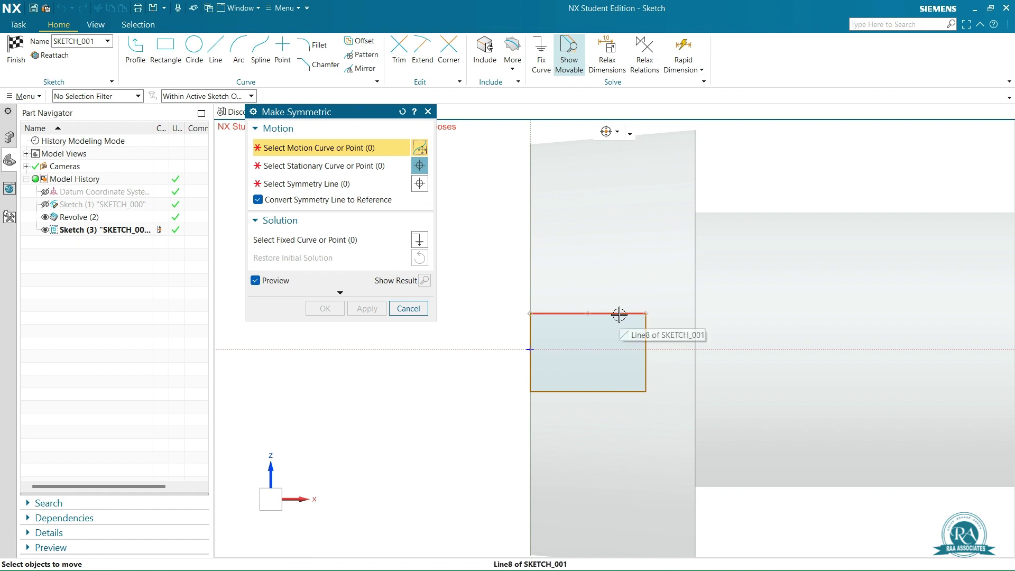
left_click(620, 313)
left_click(615, 392)
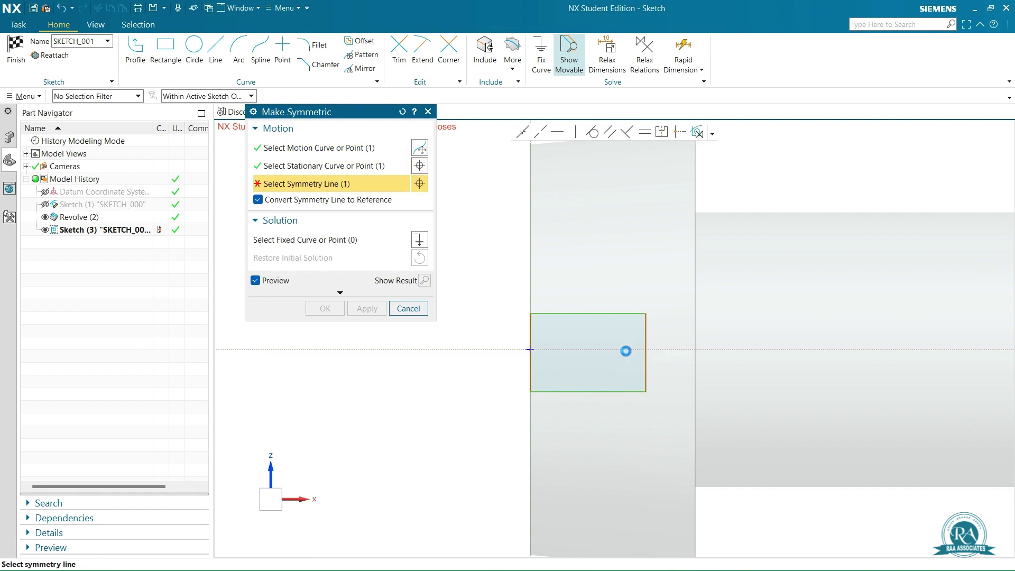
left_click(625, 349)
left_click(324, 308)
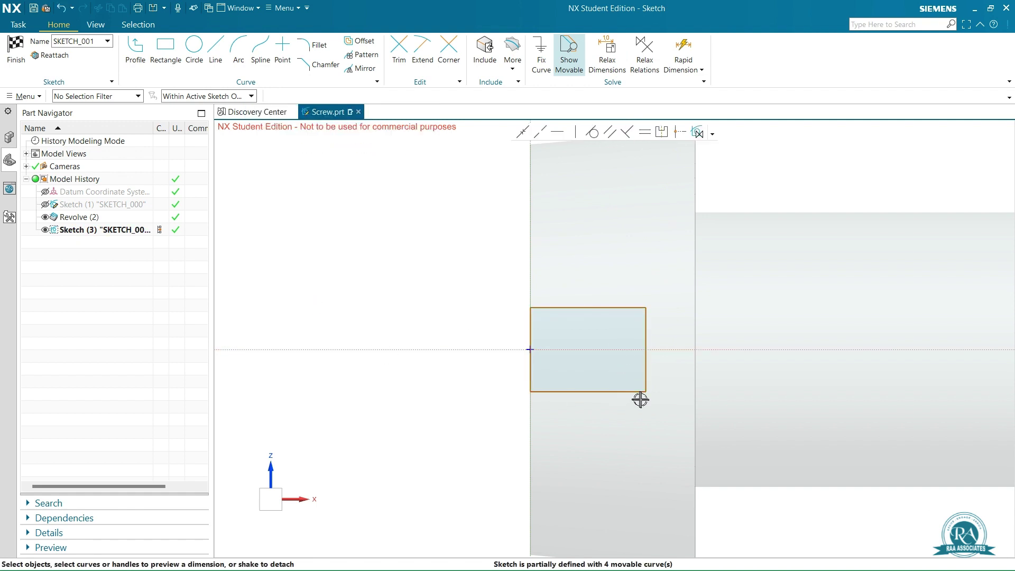
- Dimension the rectangle's vertical edge on the head's end face and set its height to 5 mm
right_click(461, 266)
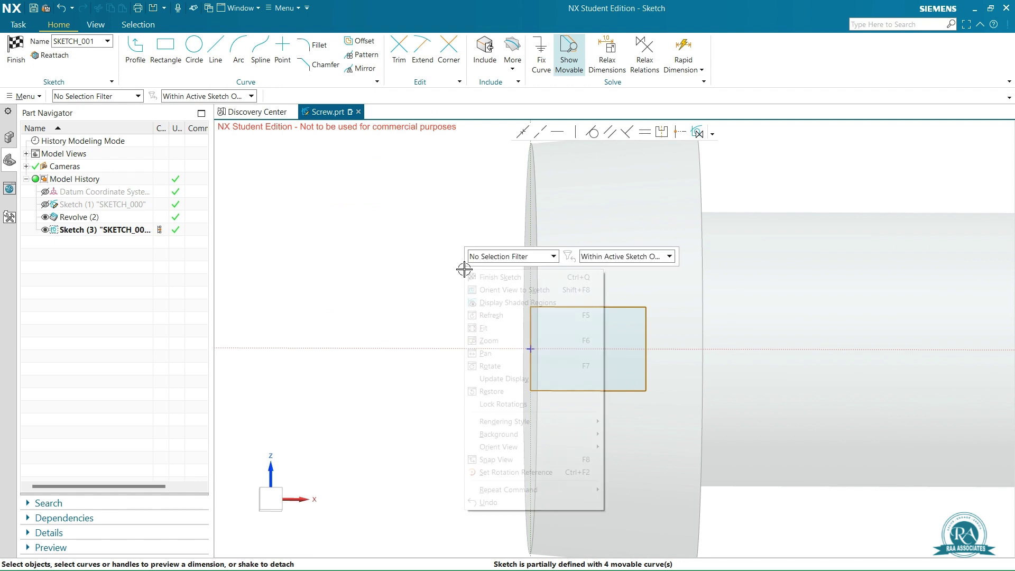
left_click(524, 292)
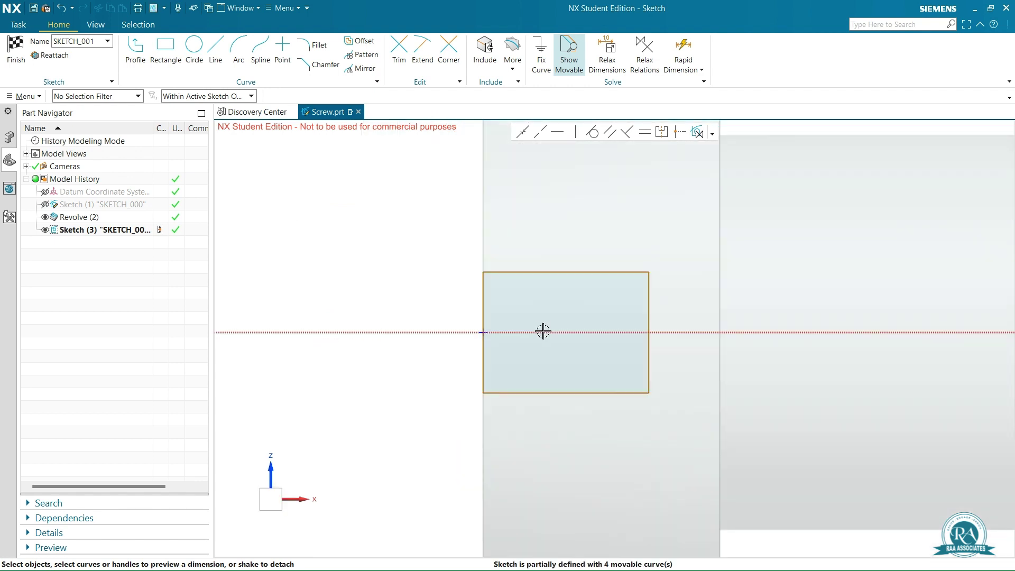
left_click(482, 297)
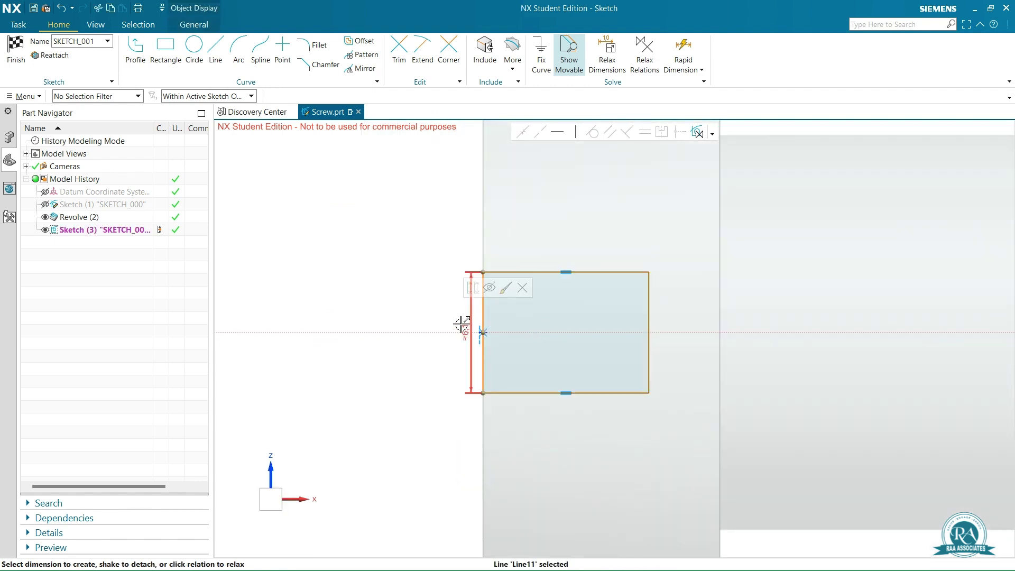
left_click(370, 344)
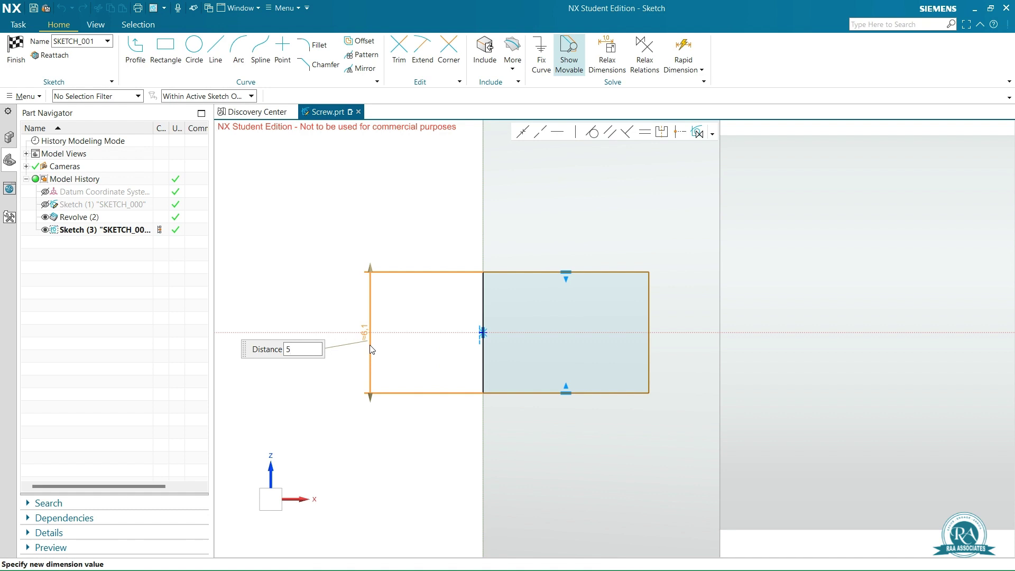
key("Return")
left_click(442, 309)
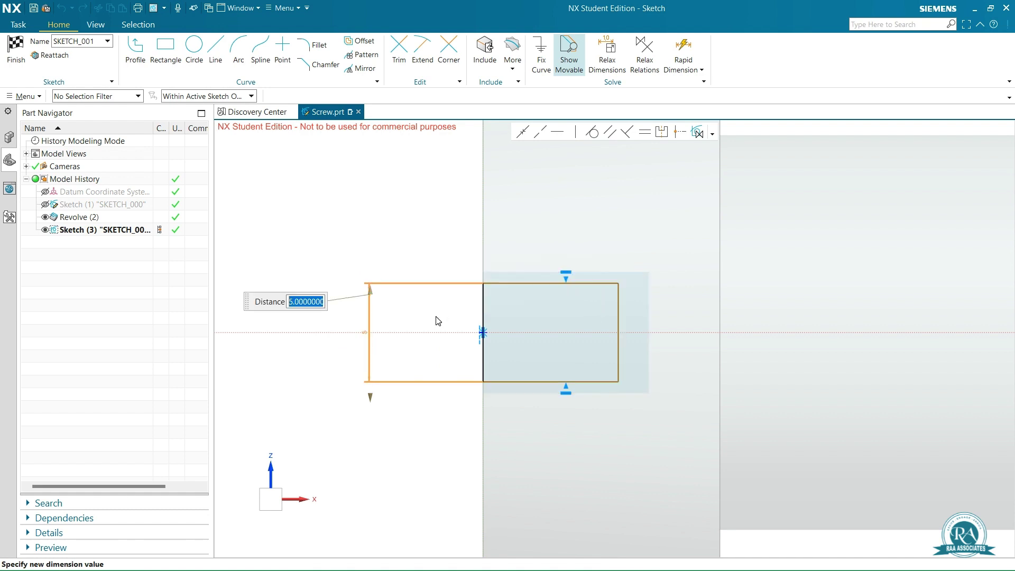
left_click(546, 417)
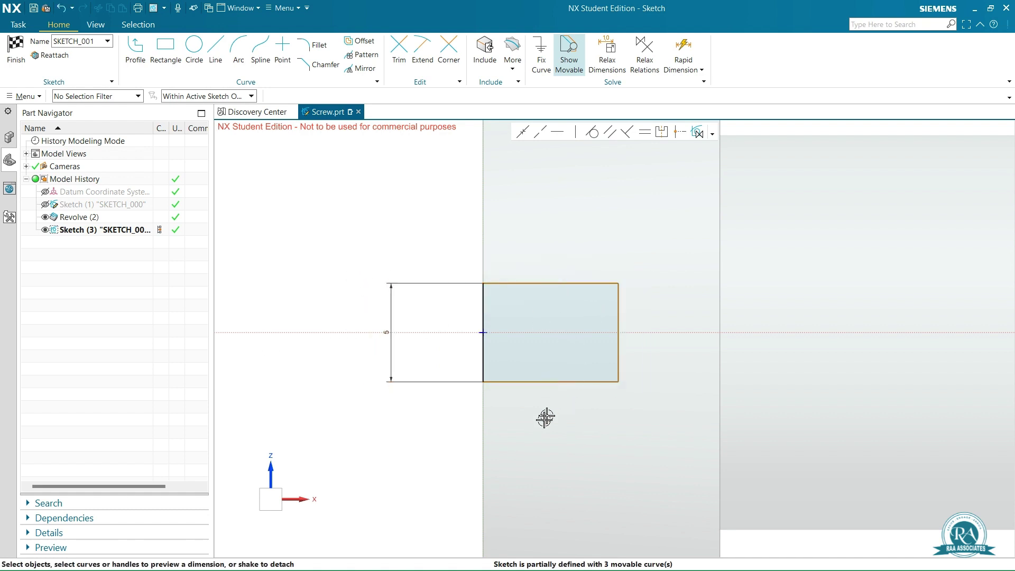
- Dimension the rectangle's lower edge, set its length to 6 mm, and finish the sketch
left_click(541, 383)
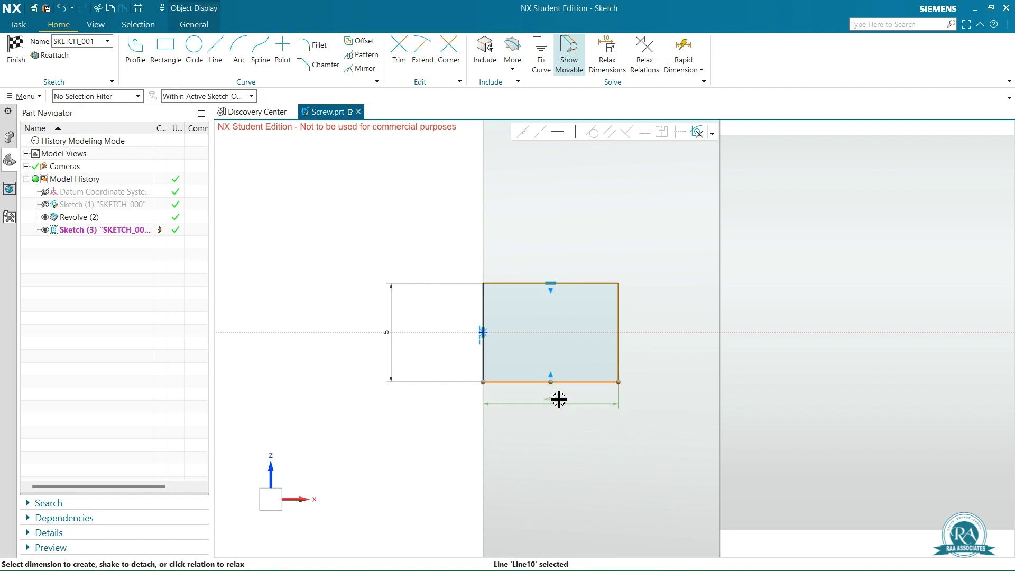
left_click(560, 447)
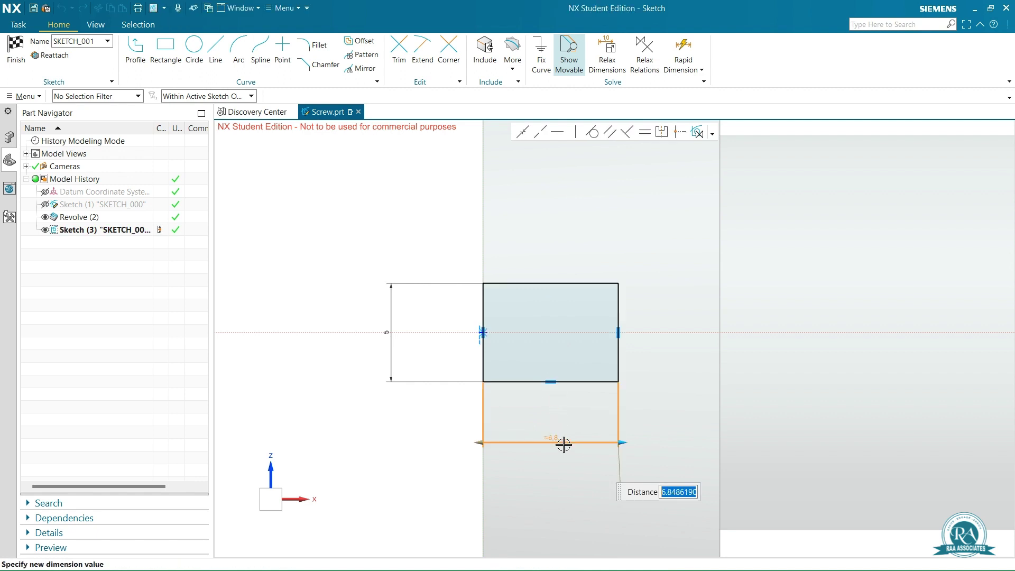
type("6")
key("Return")
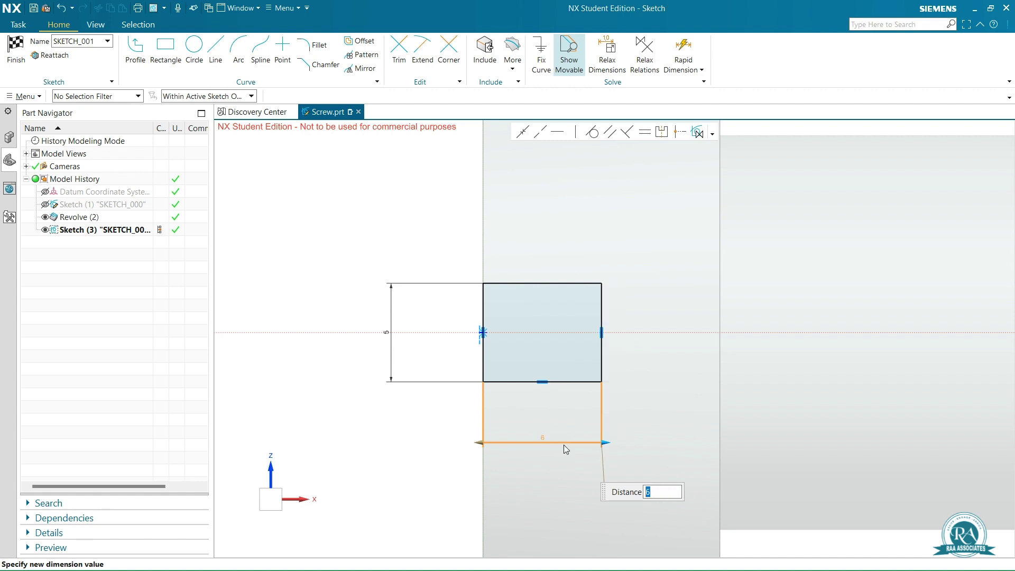
key("Escape")
right_click(397, 432)
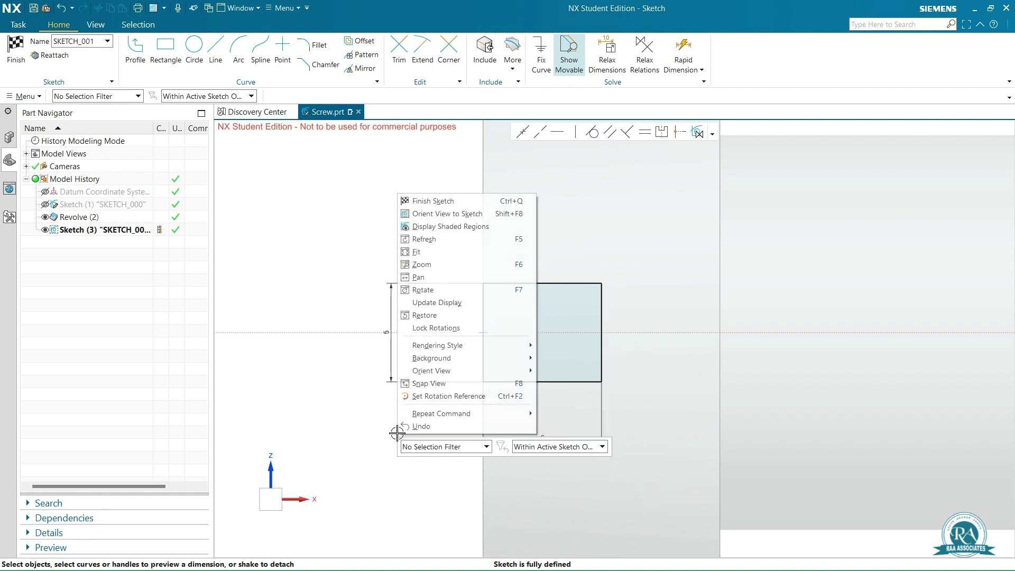
left_click(440, 205)
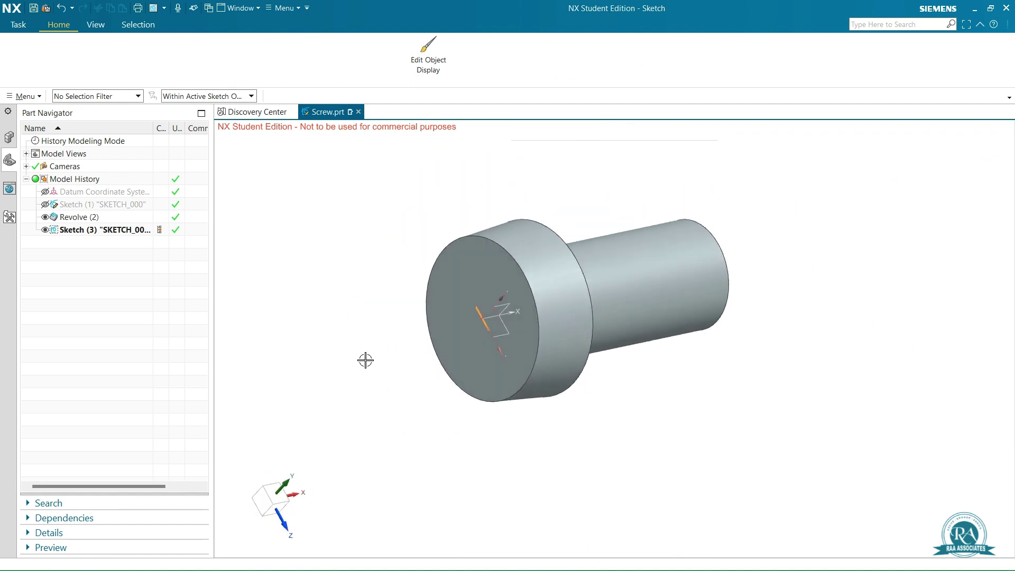
- Extrude the slot rectangle Through All in both directions, subtract it from the screw body, and hide its sketch
left_click(81, 50)
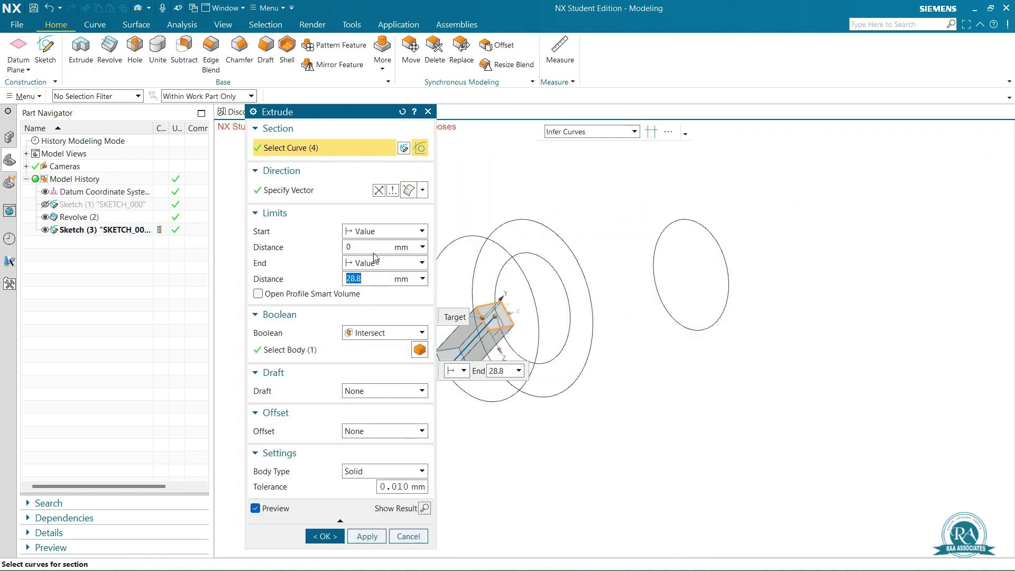
left_click(373, 233)
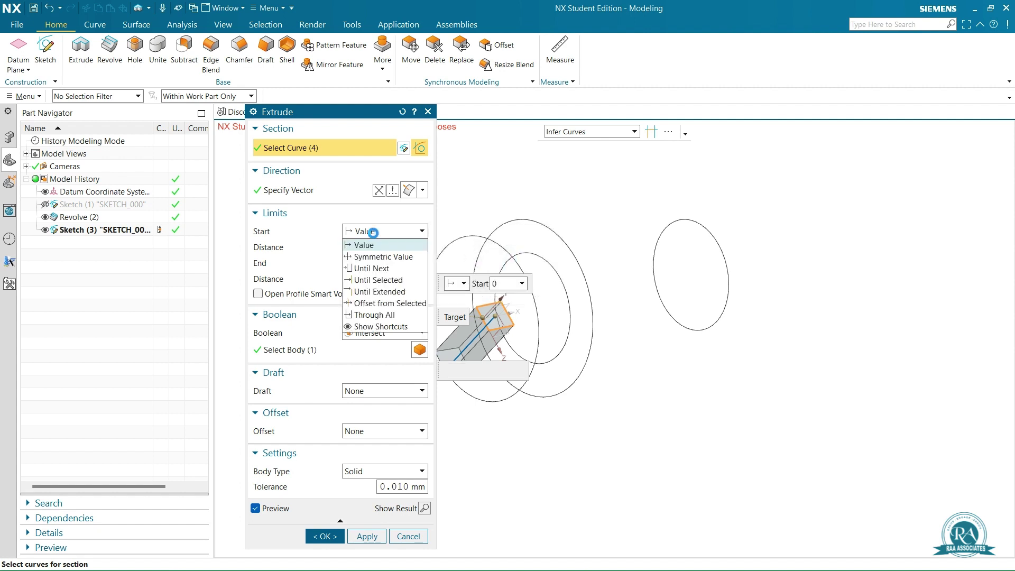
left_click(394, 315)
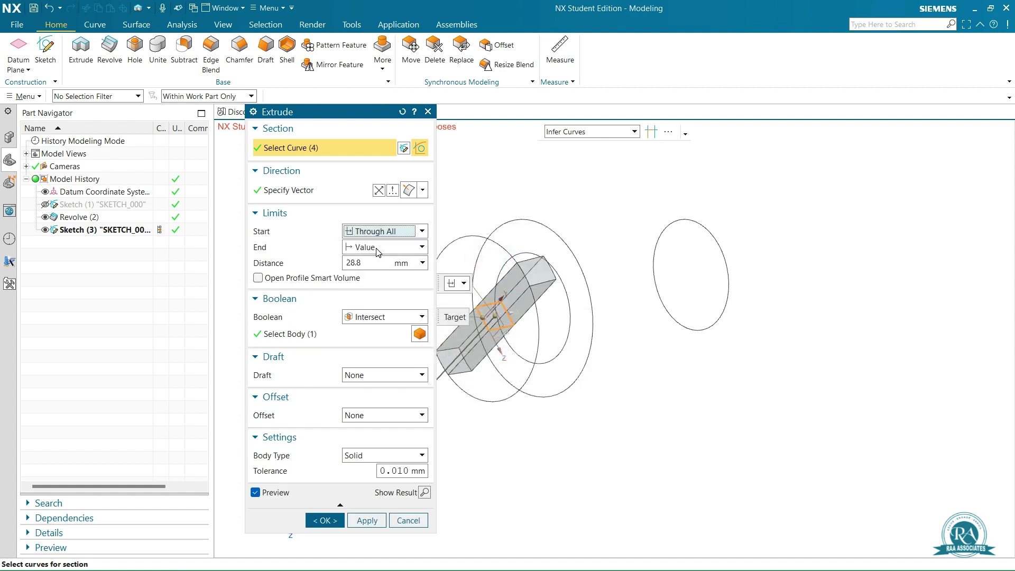
left_click(378, 247)
left_click(374, 330)
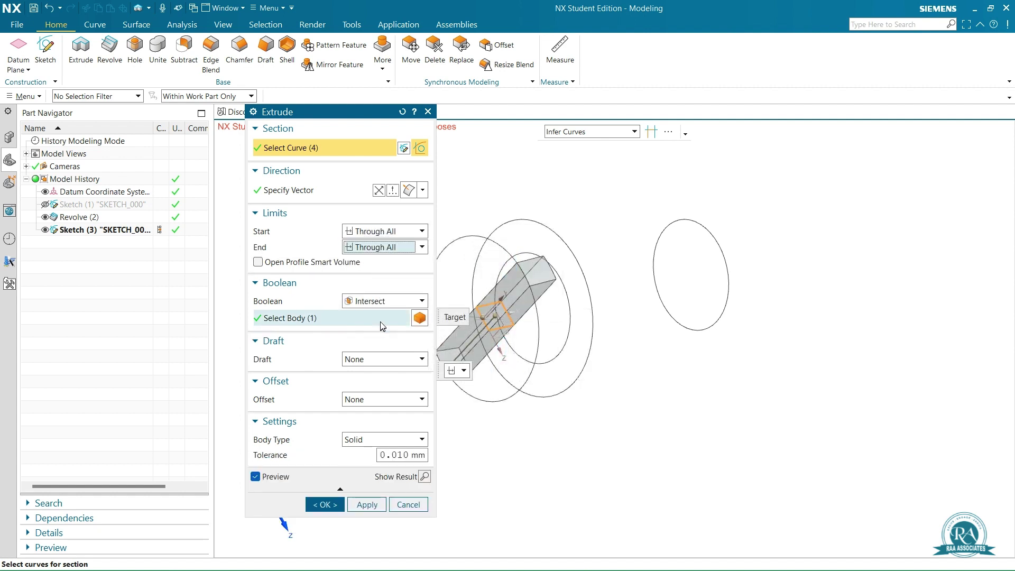
left_click(386, 301)
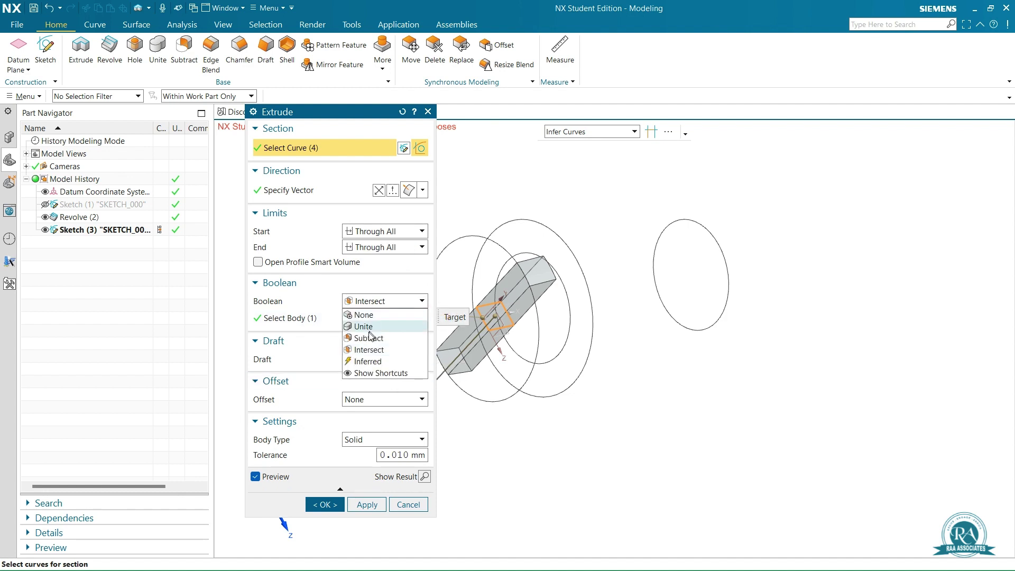
left_click(369, 338)
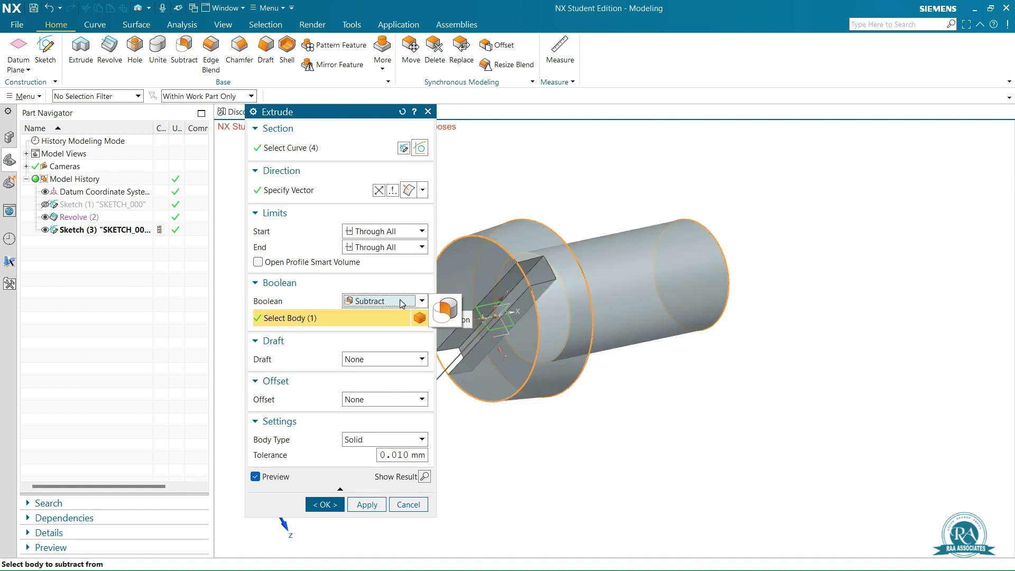
left_click(320, 503)
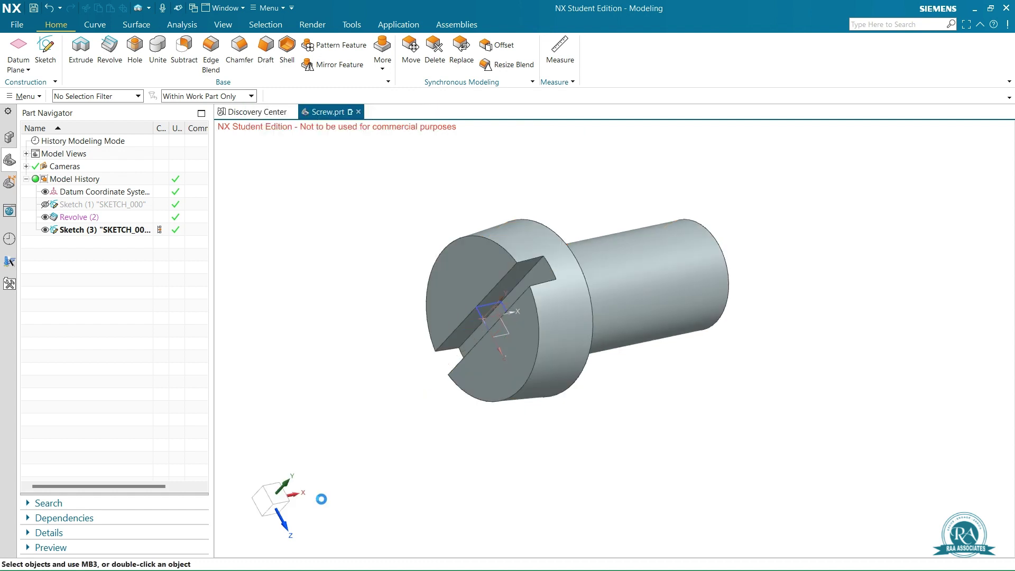
left_click(45, 229)
- Chamfer the circular edge at the shank's free end with an Offset and Angle section of 0.9 mm at 45°
middle_click_drag(851, 324, 773, 365)
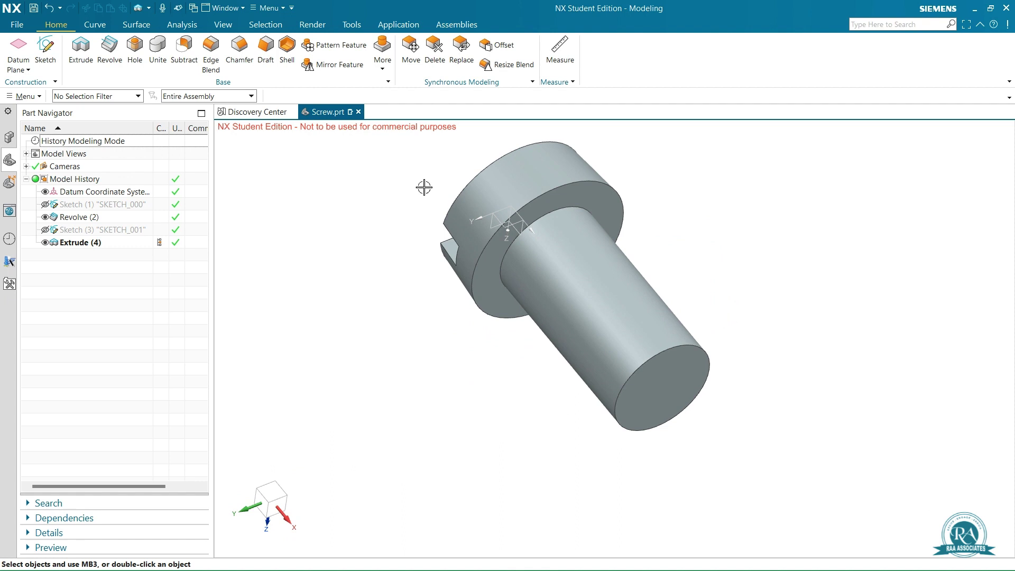
left_click(244, 50)
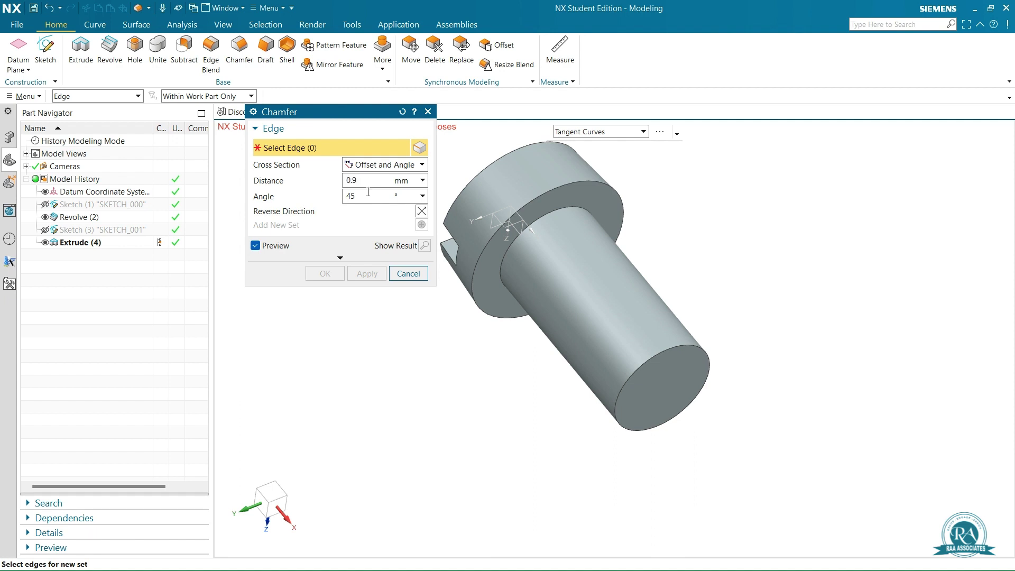
left_click(708, 371)
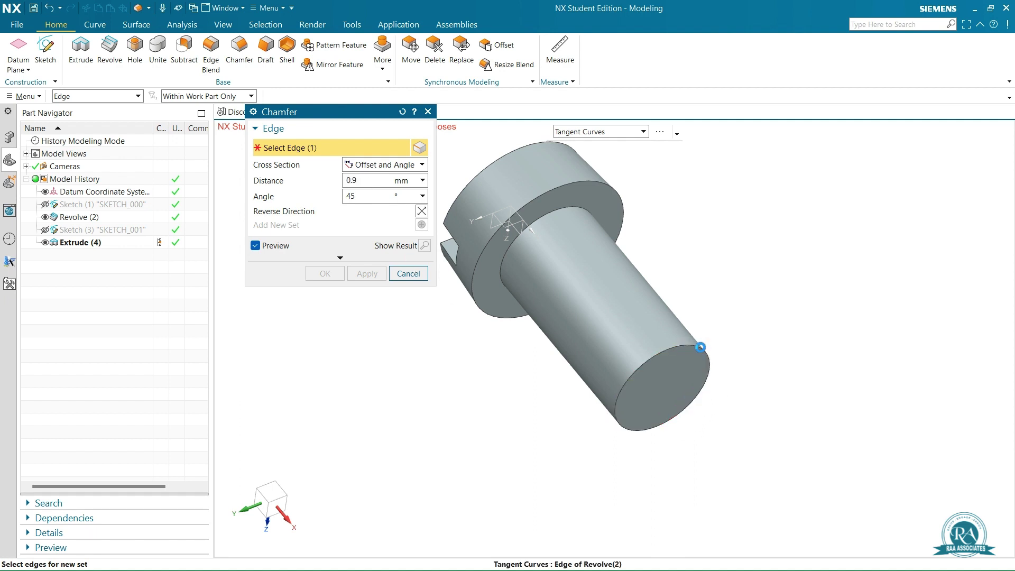
left_click(324, 274)
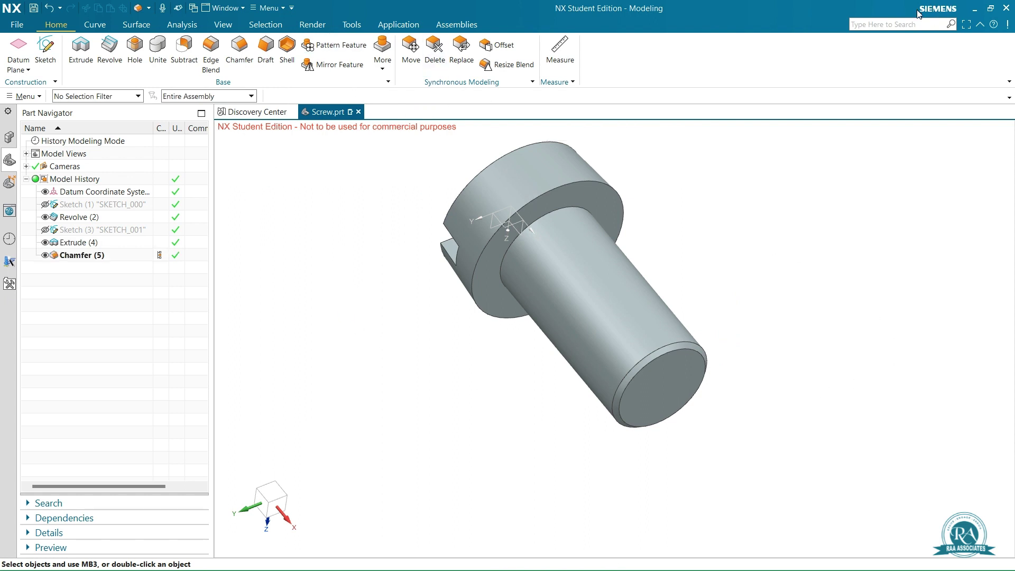
- Start a symbolic thread on the shank's cylindrical face, using Thread Table input with Metric Fine size M20 x 1.5
left_click(887, 23)
type("thread")
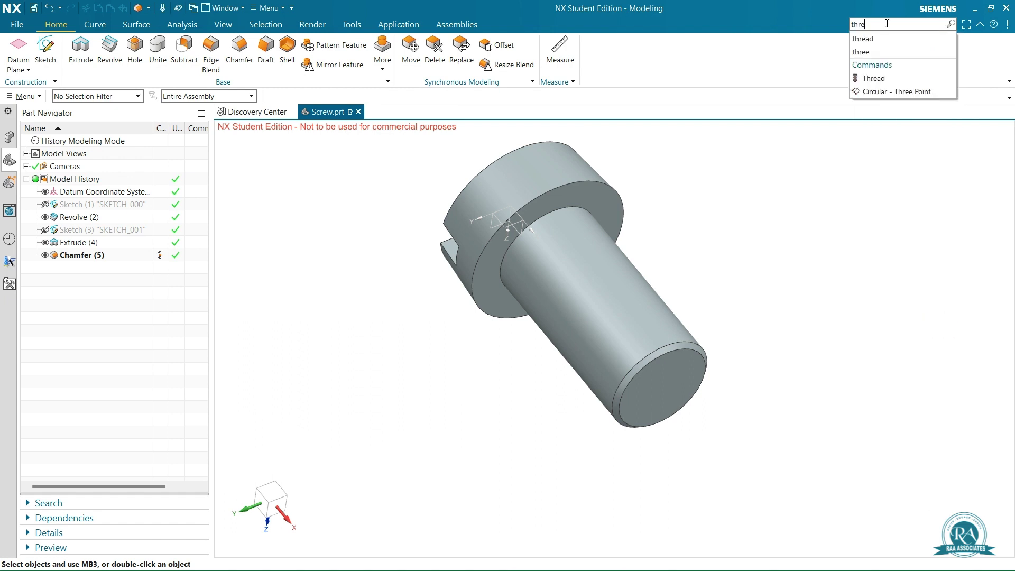
left_click(916, 82)
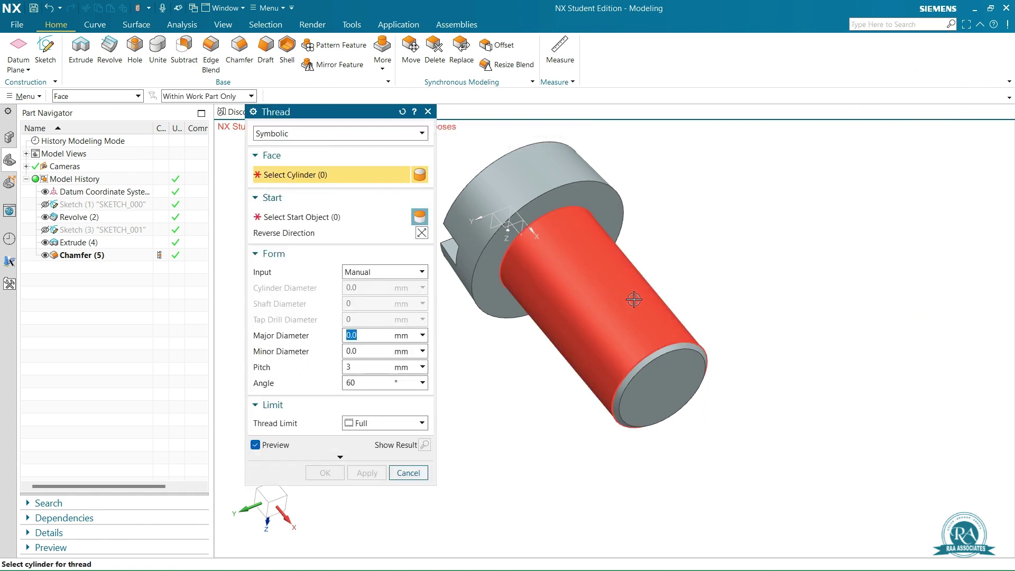
left_click(543, 333)
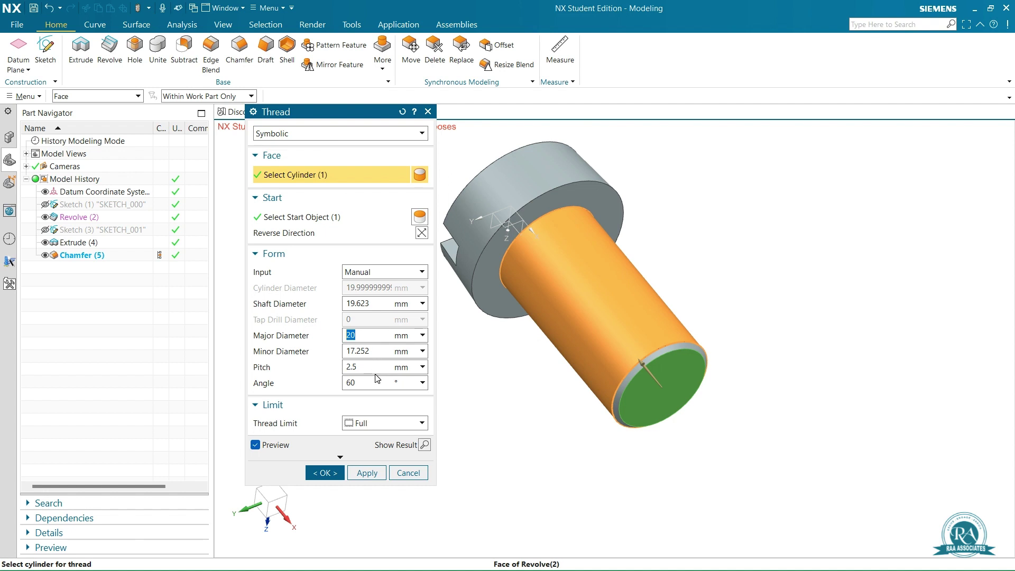
left_click(385, 272)
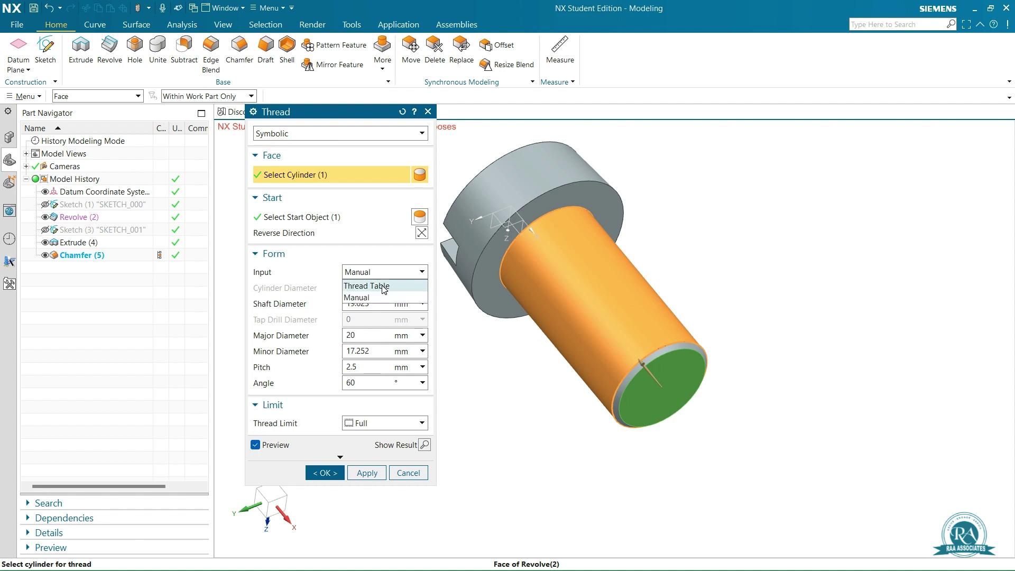
left_click(385, 288)
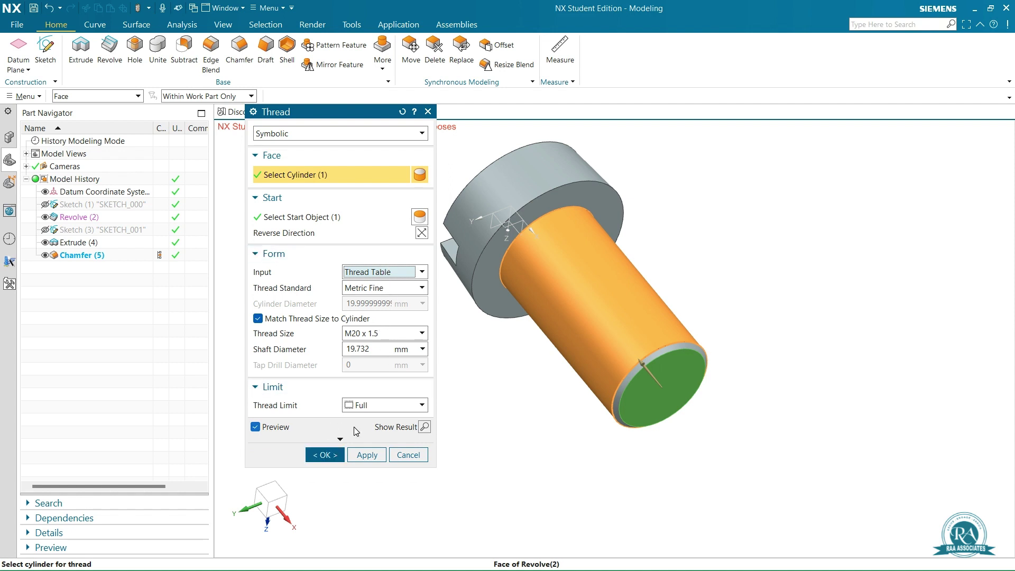
- Limit the thread by value to a length of 38 mm and create it
left_click(381, 408)
left_click(375, 420)
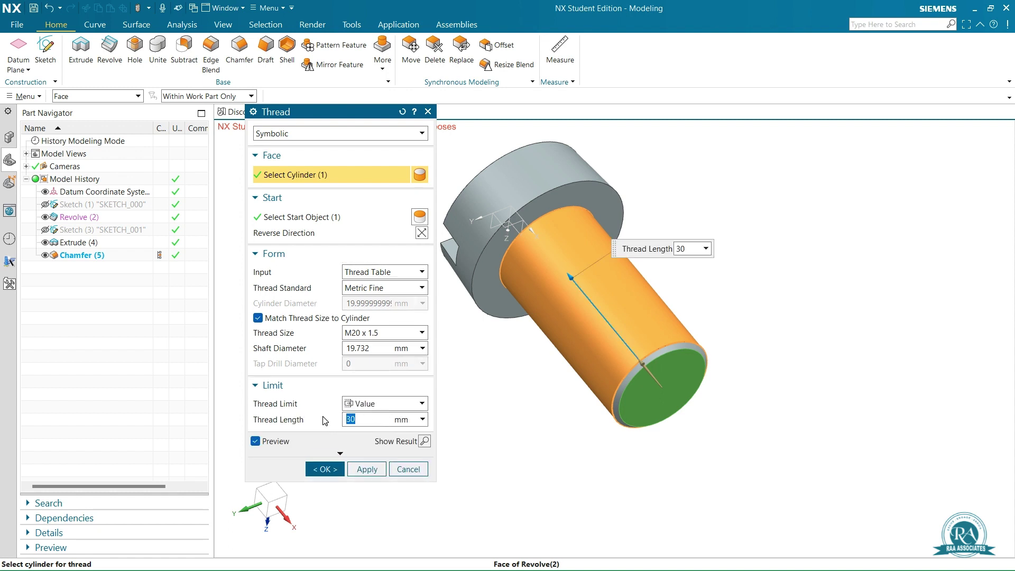
type("38")
key("Return")
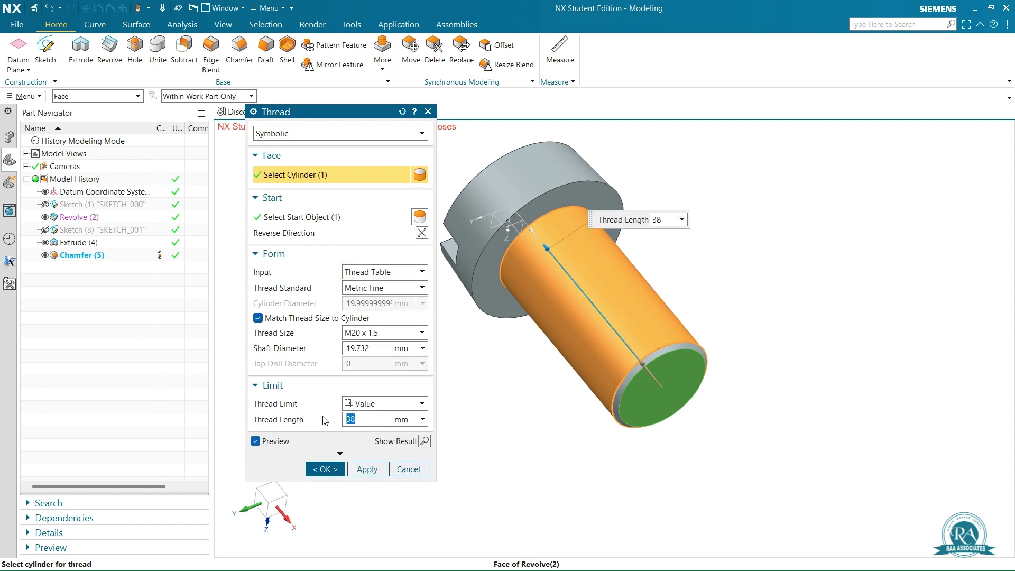
left_click(321, 469)
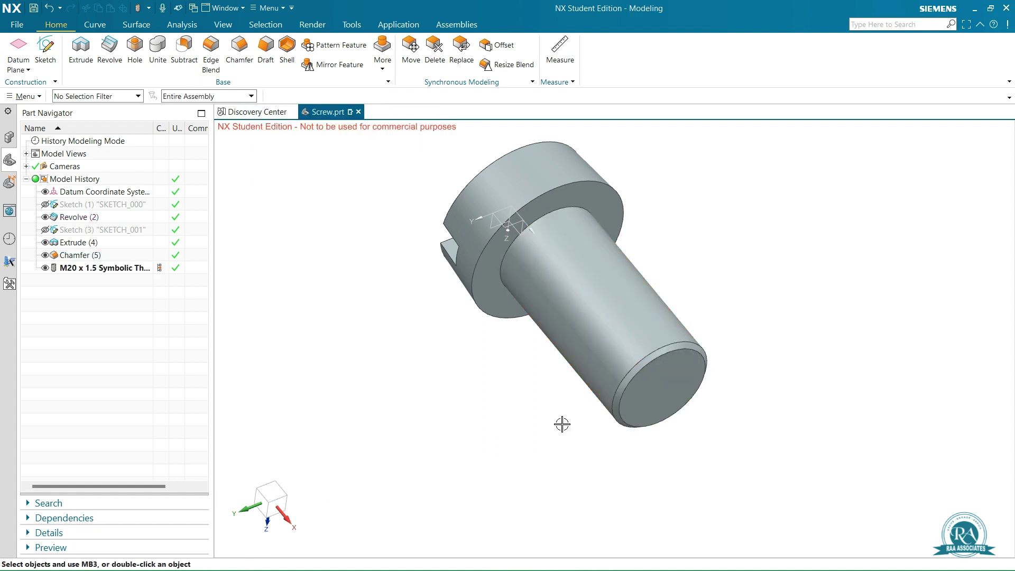
- Check the thread on the shank and orient the screw to a pictorial view with the Z axis pointing up
left_click(100, 269)
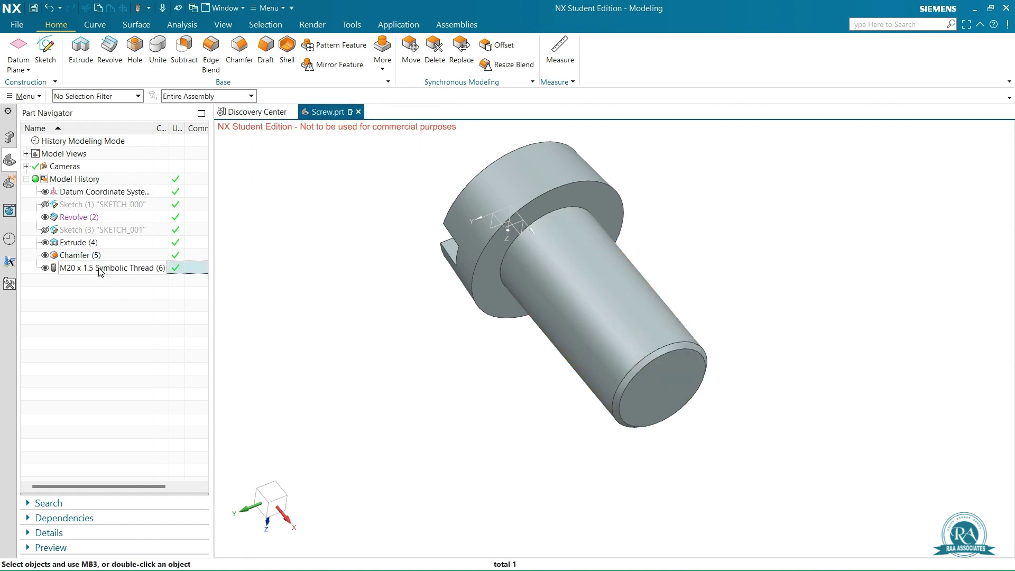
left_click(592, 321)
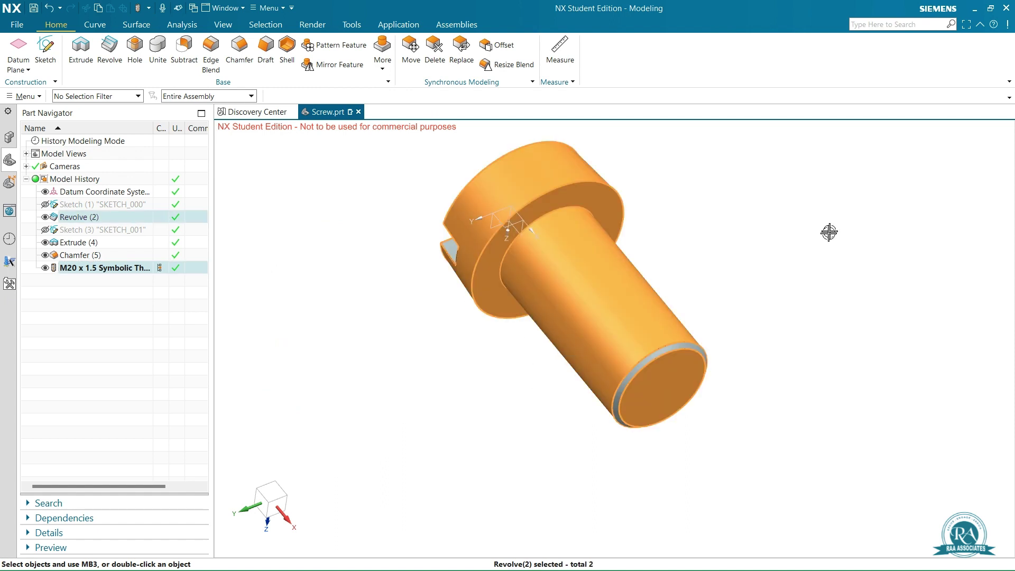
right_click(736, 243)
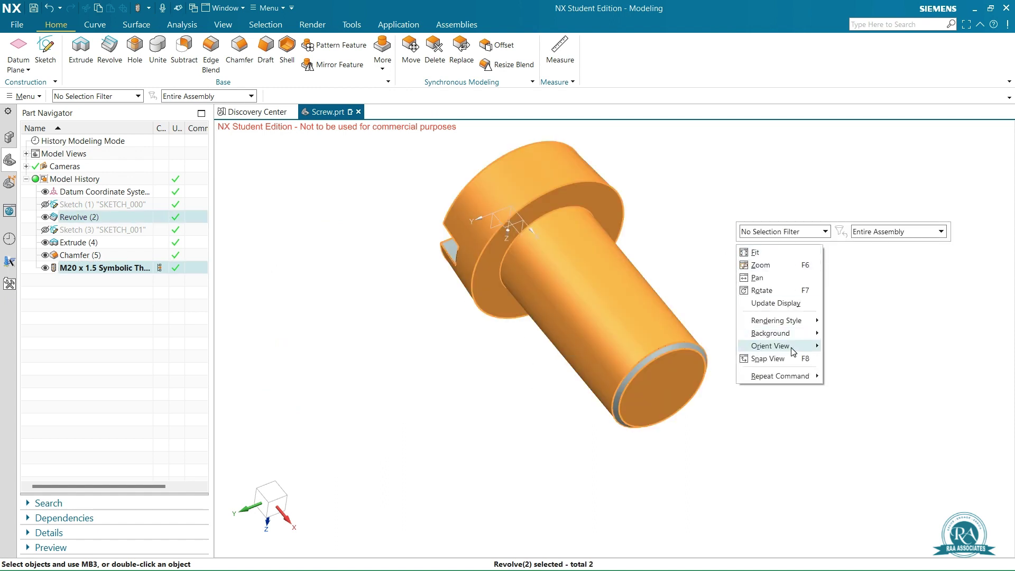
mouse_move(792, 351)
left_click(825, 378)
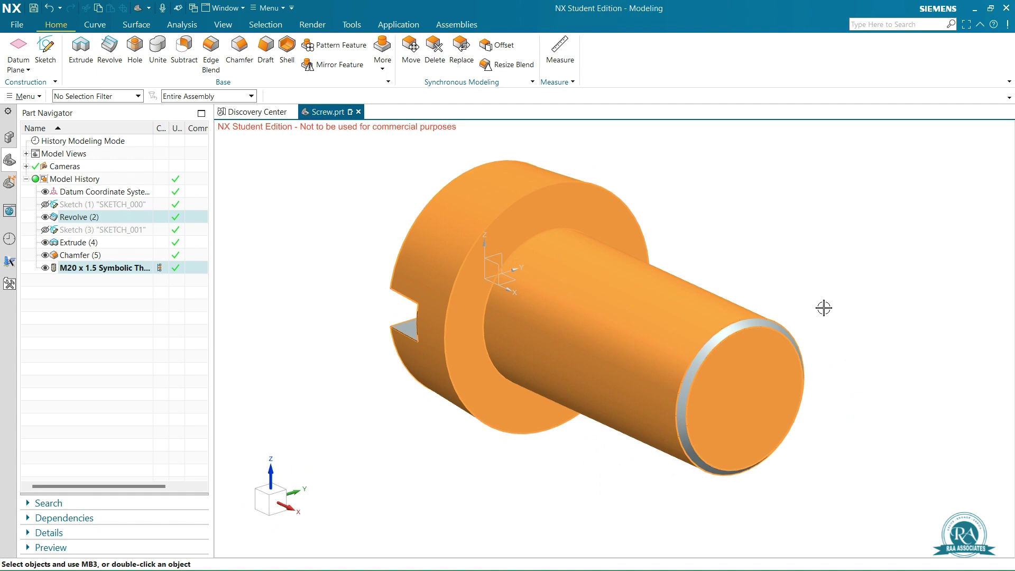
key("Escape")
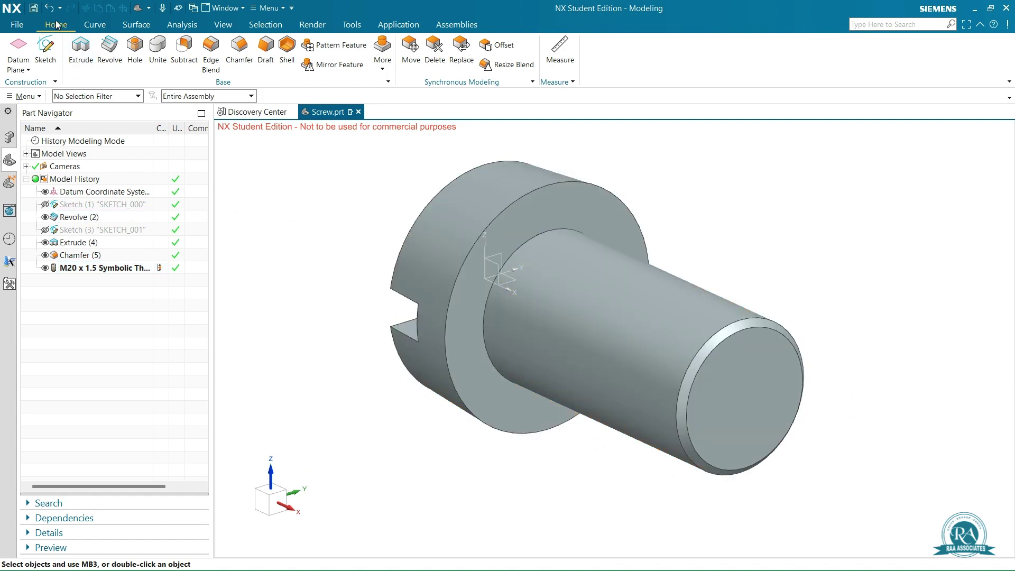
- Save the finished screw part as Screw.prt
left_click(34, 8)
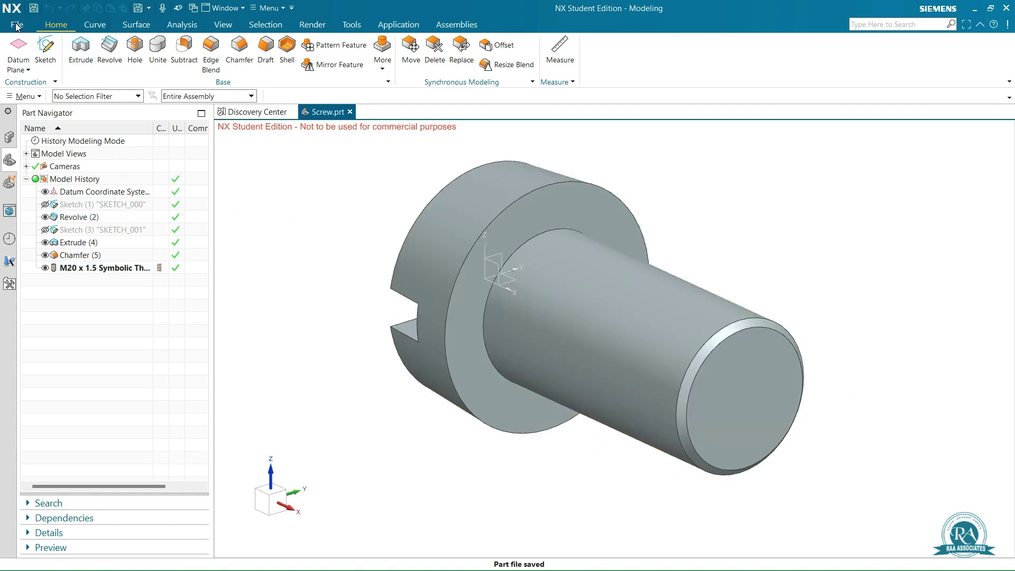
left_click(17, 26)
mouse_move(48, 74)
left_click(248, 79)
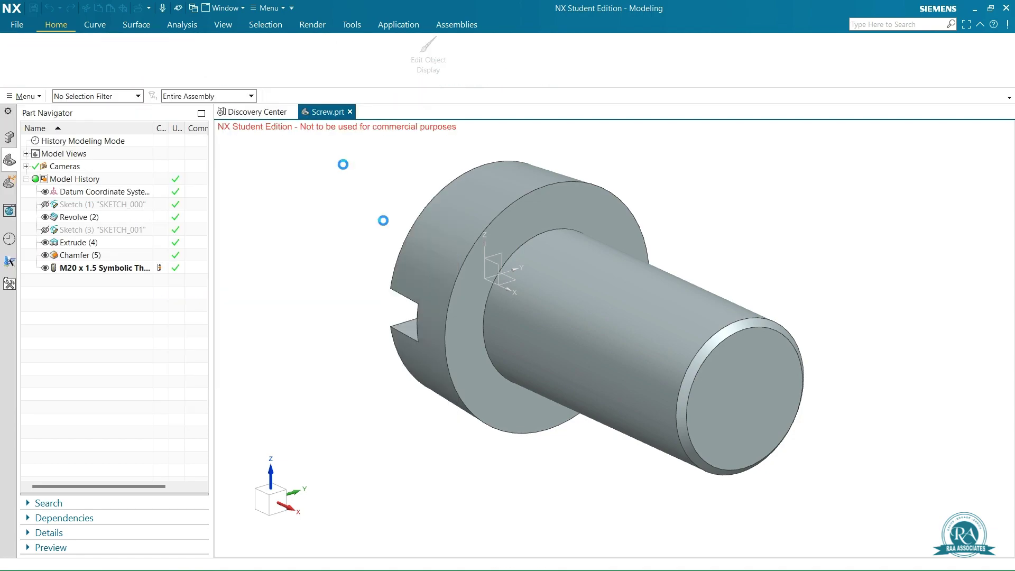